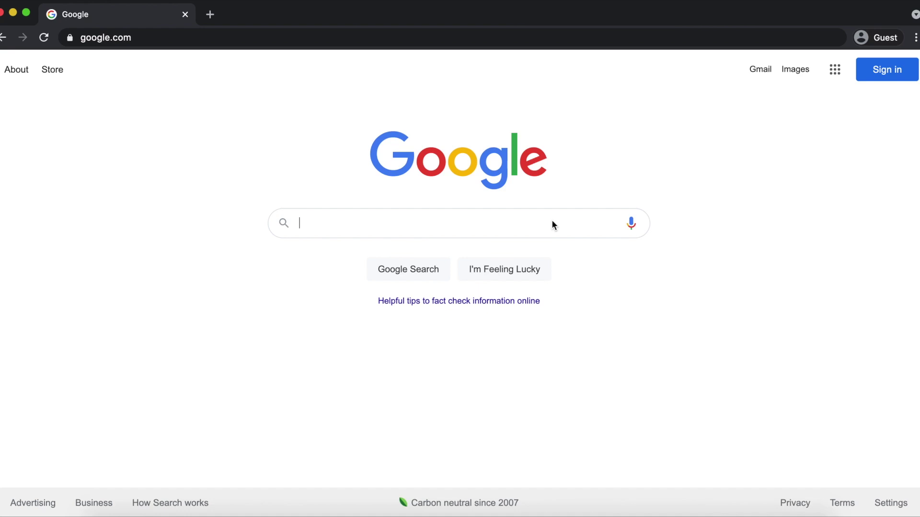
Search the web for "thinkorswim paper trade"
{"action": "type", "text": "think"}
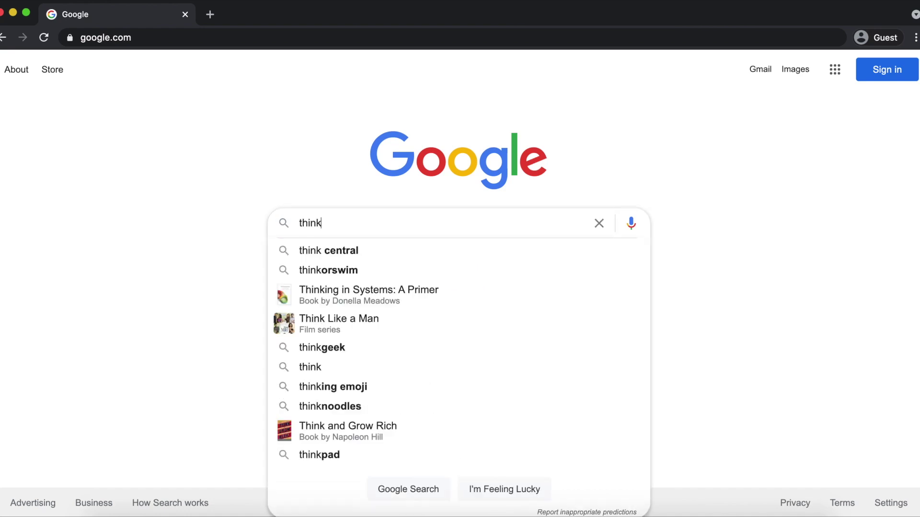
{"action": "type", "text": "orswim "}
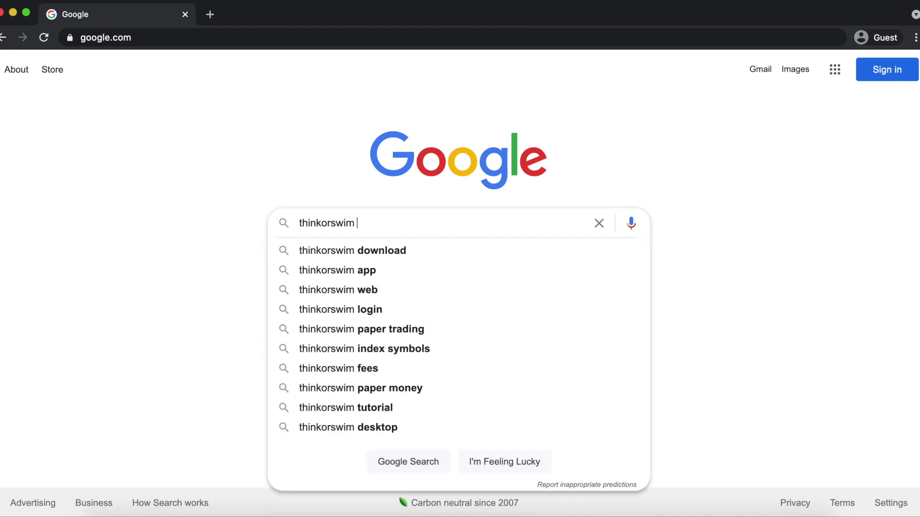
{"action": "type", "text": "paper trade"}
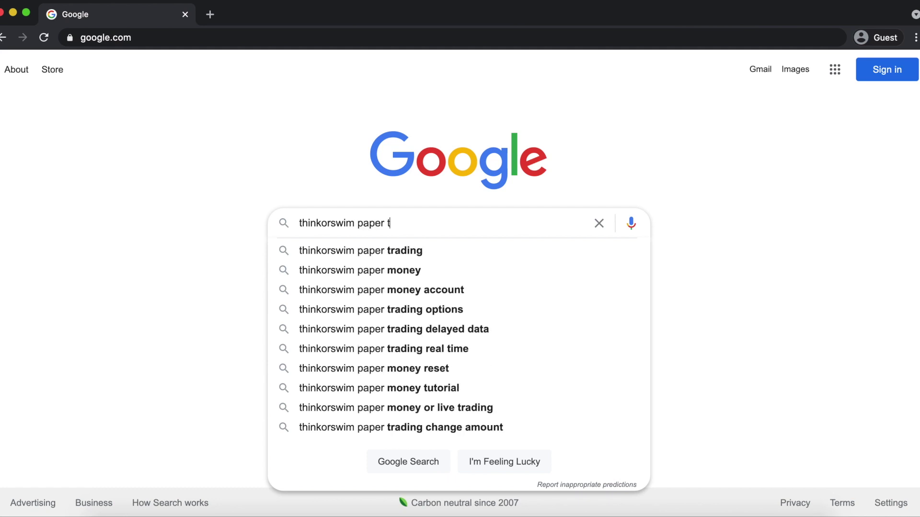
{"action": "key", "text": "Return"}
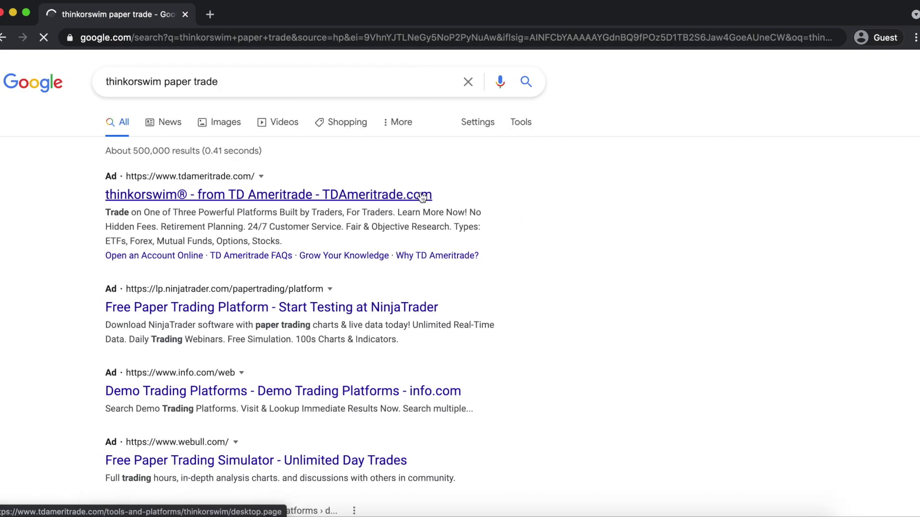
Open the thinkorswim Desktop page on TD Ameritrade, dismiss the cookie notice and view the paperMoney registration and download options
{"action": "scroll", "coordinate": [422, 197], "scroll_direction": "down", "scroll_amount": 6}
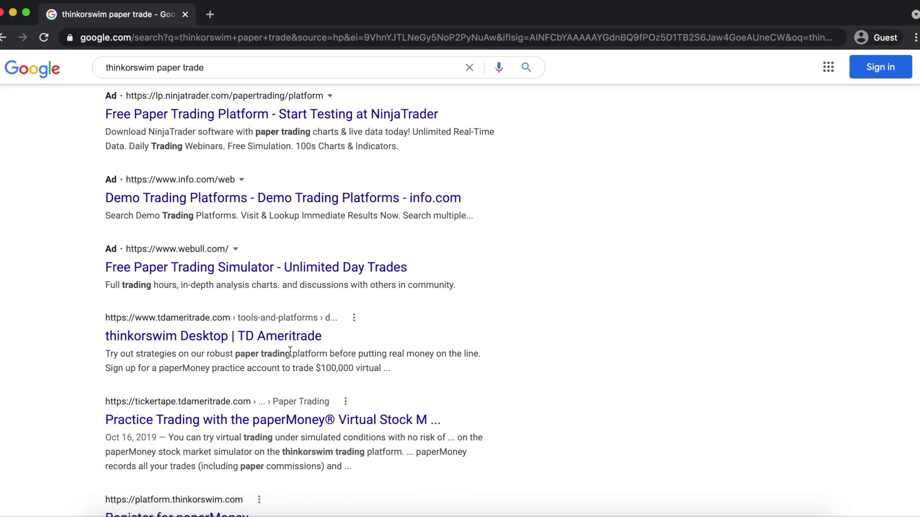
{"action": "left_click", "coordinate": [196, 337]}
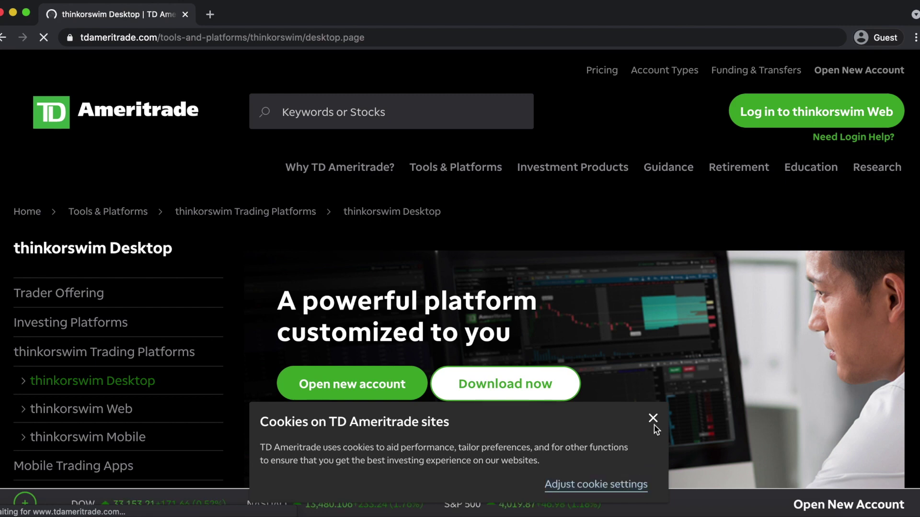
{"action": "left_click", "coordinate": [654, 422]}
{"action": "scroll", "coordinate": [456, 302], "scroll_direction": "down", "scroll_amount": 3}
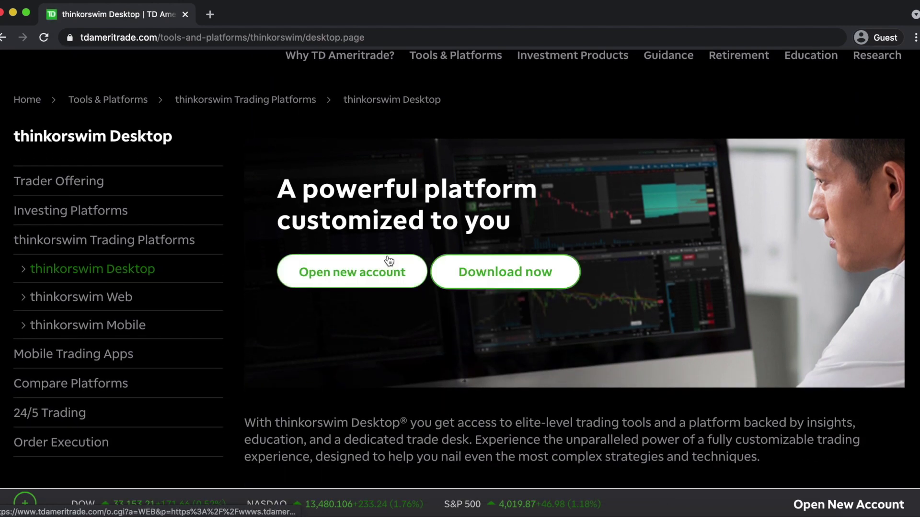
{"action": "scroll", "coordinate": [637, 292], "scroll_direction": "down", "scroll_amount": 8}
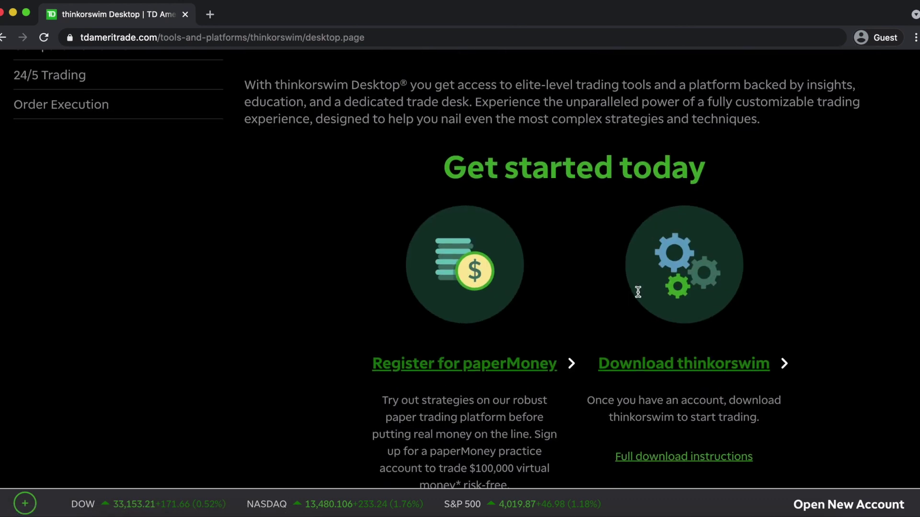
{"action": "scroll", "coordinate": [596, 310], "scroll_direction": "down", "scroll_amount": 2}
{"action": "scroll", "coordinate": [596, 310], "scroll_direction": "up", "scroll_amount": 1}
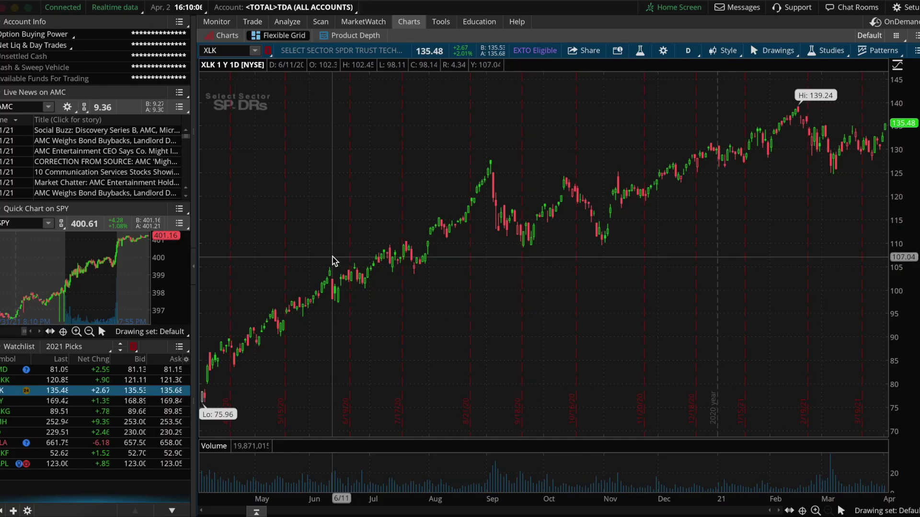
In thinkorswim, switch the Live News gadget to SPY and zoom in on the SPY quick chart
{"action": "left_click", "coordinate": [27, 108]}
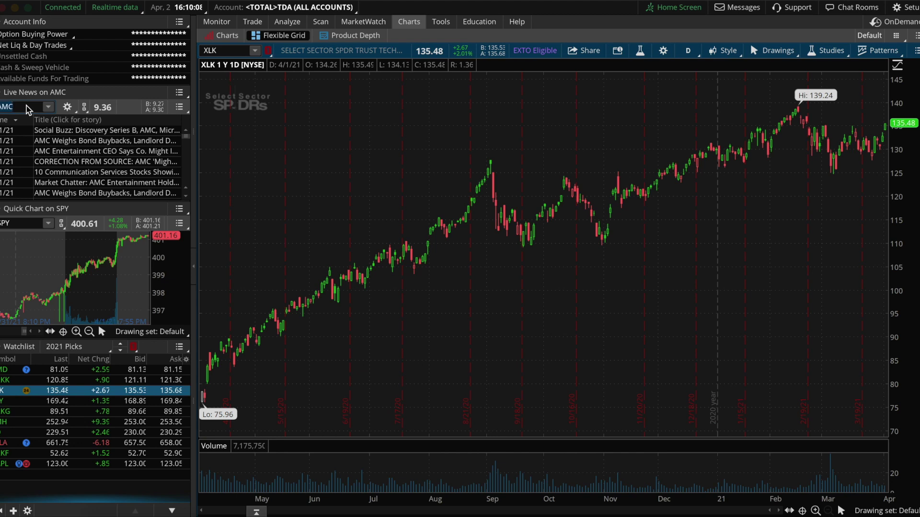
{"action": "key", "text": "Return"}
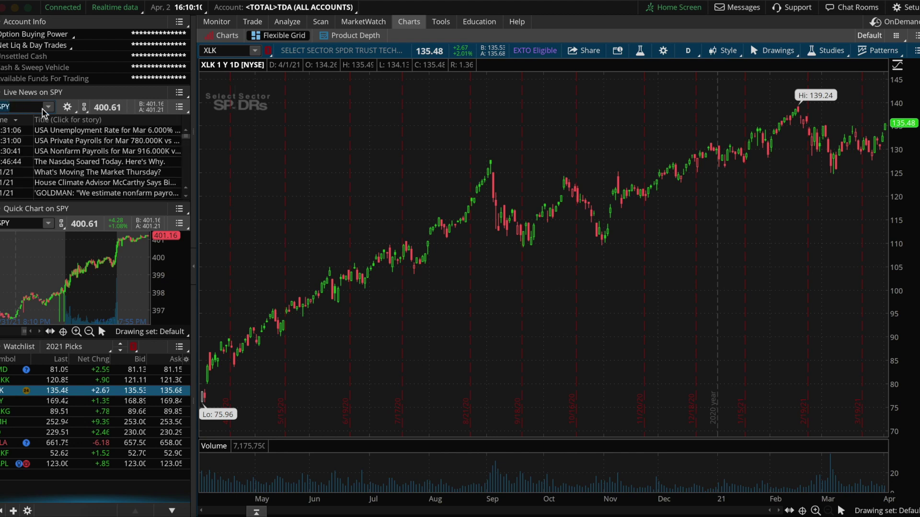
{"action": "scroll", "coordinate": [128, 164], "scroll_direction": "down", "scroll_amount": 5}
{"action": "scroll", "coordinate": [128, 165], "scroll_direction": "up", "scroll_amount": 5}
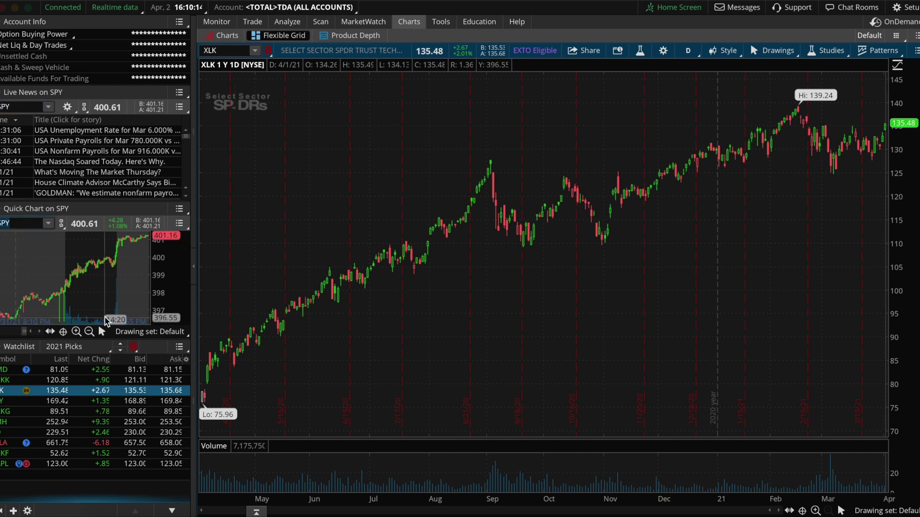
{"action": "left_click", "coordinate": [76, 331]}
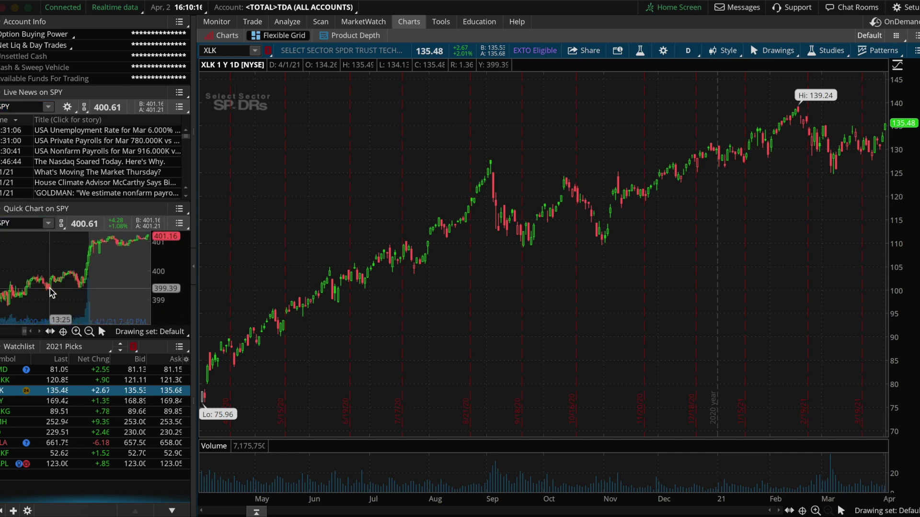
{"action": "scroll", "coordinate": [52, 293], "scroll_direction": "down", "scroll_amount": 3}
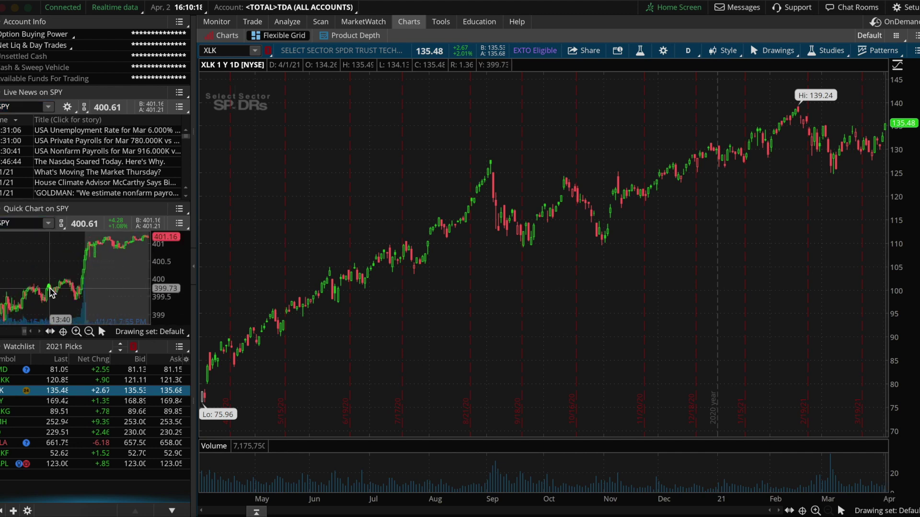
Draft a new watchlist named "amd" containing the AMD symbol, and discard it without saving
{"action": "left_click", "coordinate": [102, 350]}
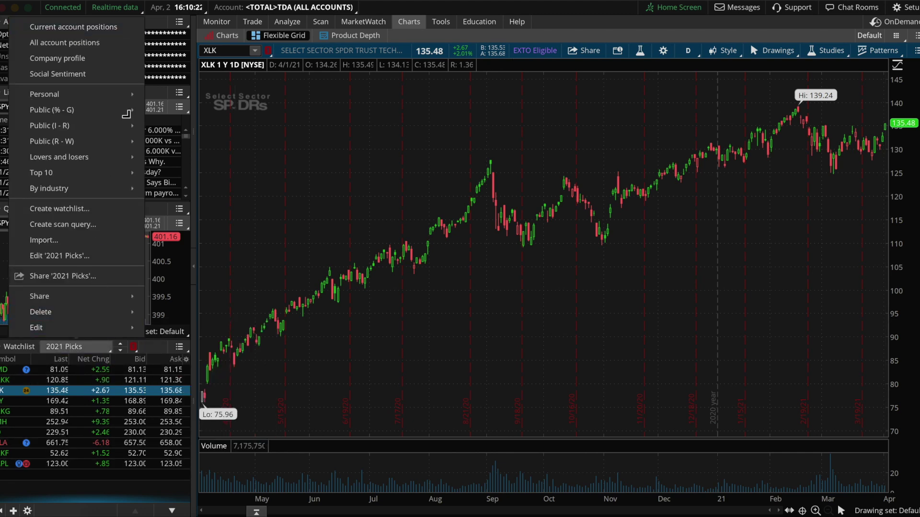
{"action": "left_click", "coordinate": [110, 212]}
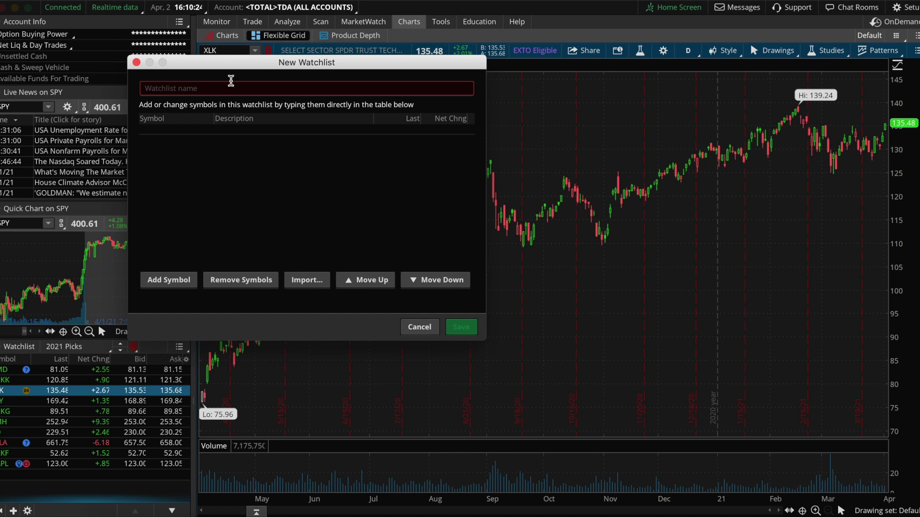
{"action": "left_click", "coordinate": [230, 86]}
{"action": "type", "text": "amd"}
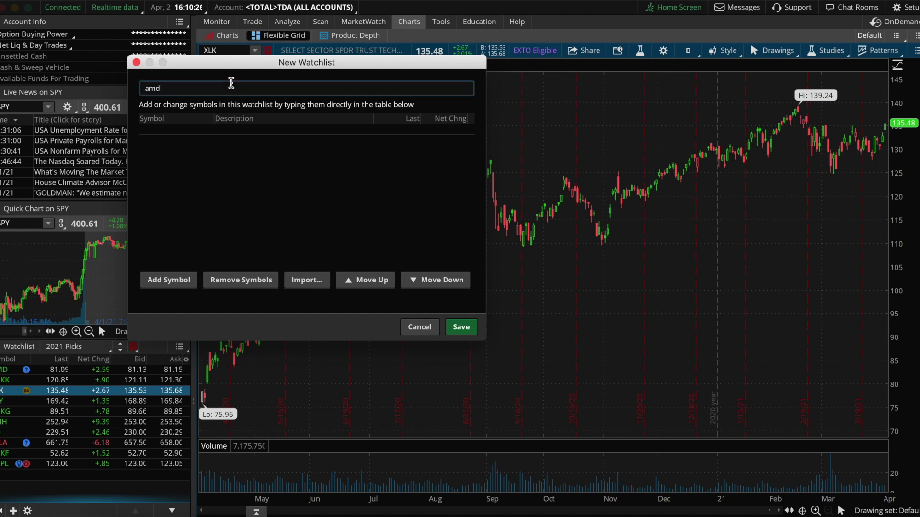
{"action": "left_click", "coordinate": [165, 277]}
{"action": "type", "text": "AMD"}
{"action": "key", "text": "Return"}
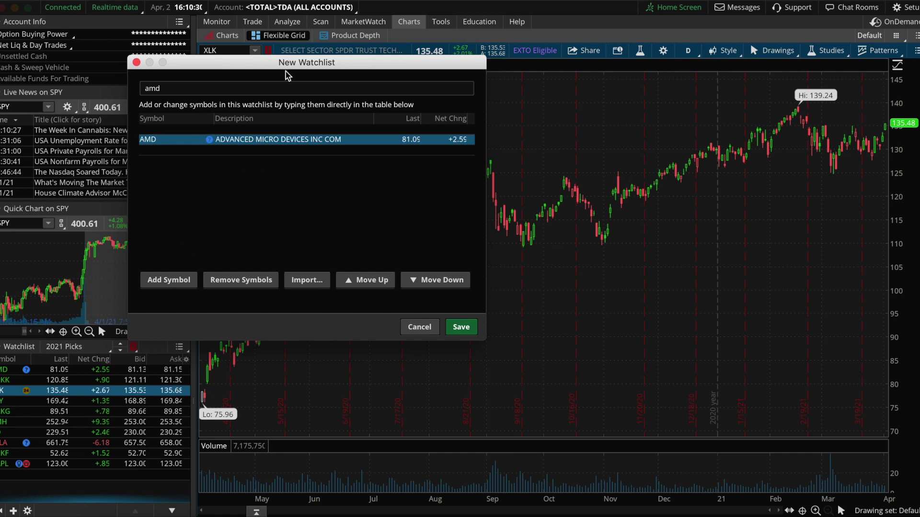
{"action": "left_click", "coordinate": [420, 327]}
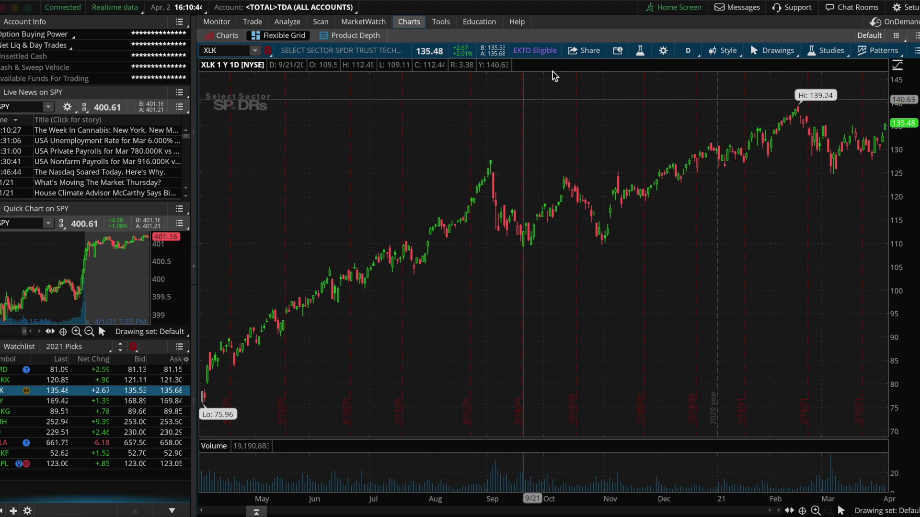
Set the chart background to black, turn off the grid in the chart's appearance settings, and apply the changes
{"action": "left_click", "coordinate": [667, 50]}
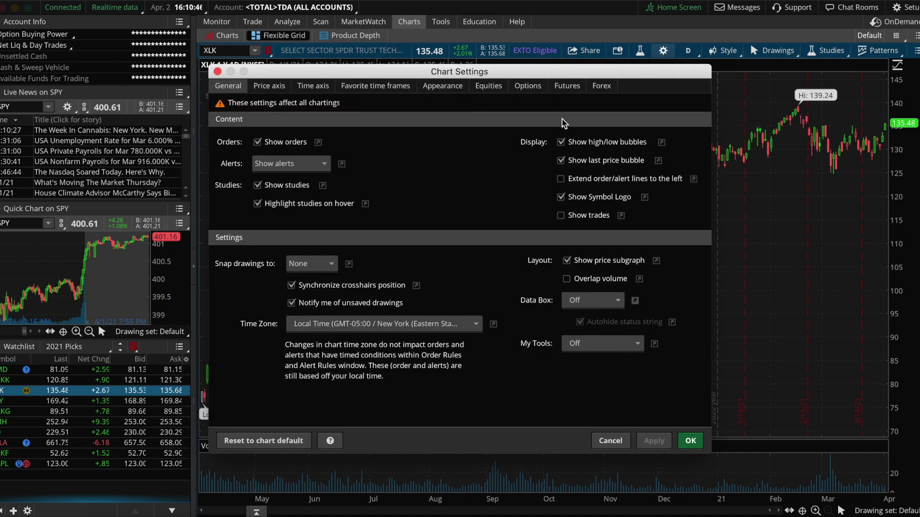
{"action": "left_click", "coordinate": [442, 87]}
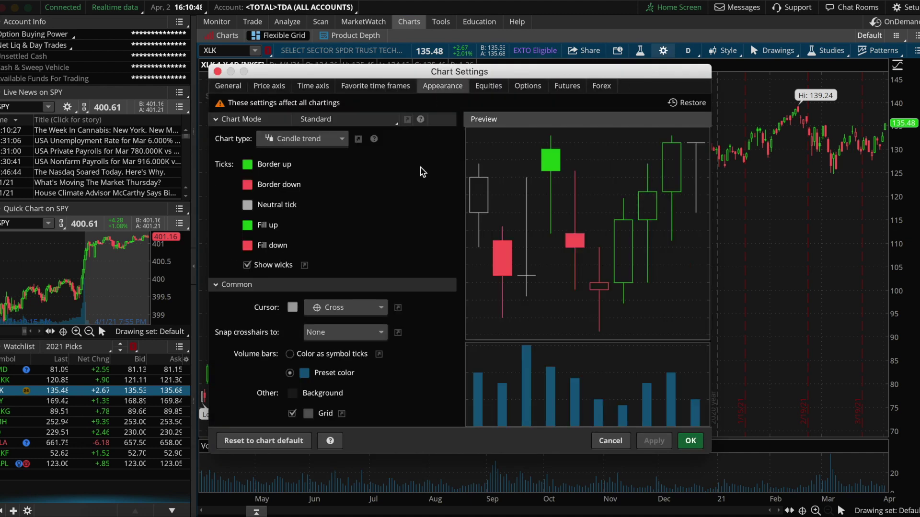
{"action": "left_click", "coordinate": [292, 413]}
{"action": "left_click", "coordinate": [292, 392]}
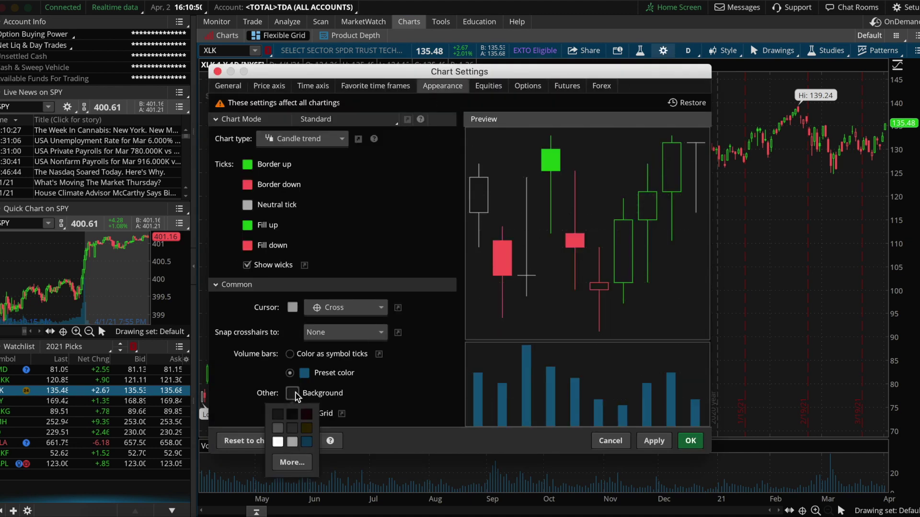
{"action": "left_click", "coordinate": [292, 414]}
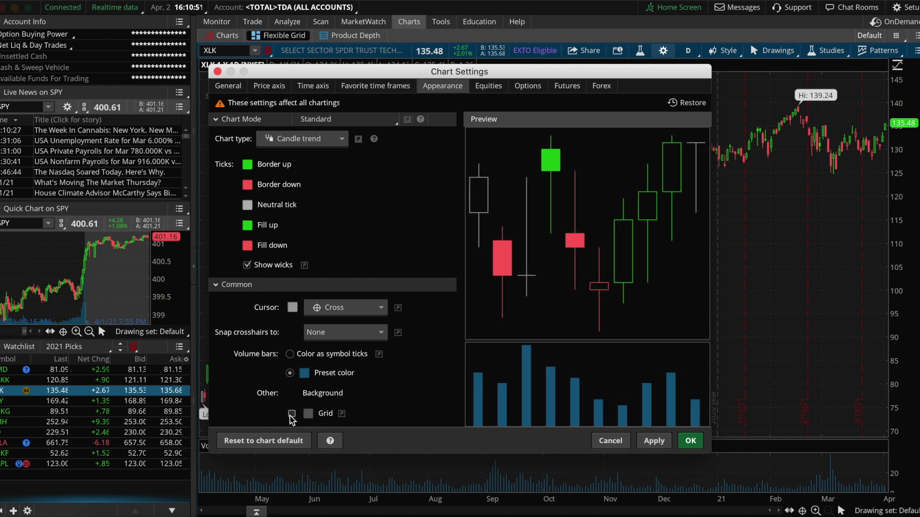
{"action": "left_click", "coordinate": [654, 440]}
{"action": "left_click", "coordinate": [690, 440]}
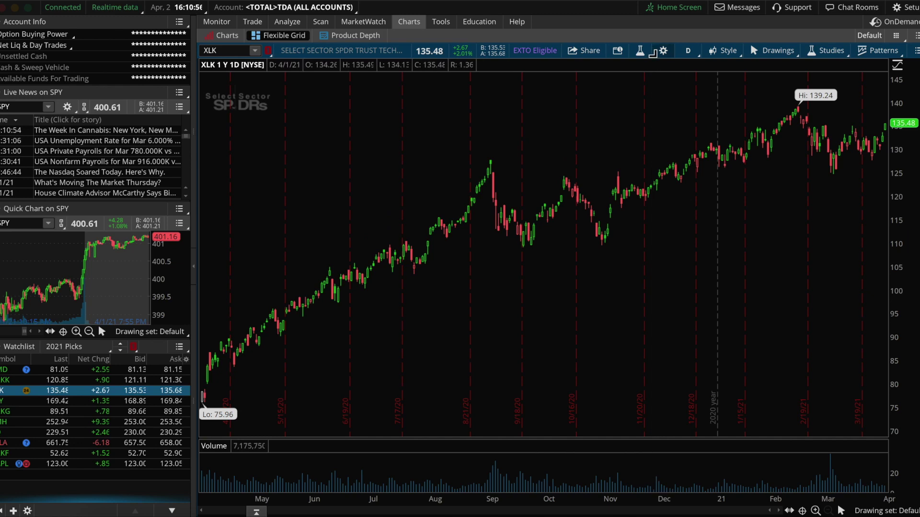
Hide the volume subgraph and the Extended-Hours Trading session in the equities chart settings, and apply the changes
{"action": "left_click", "coordinate": [663, 51]}
{"action": "left_click", "coordinate": [488, 86]}
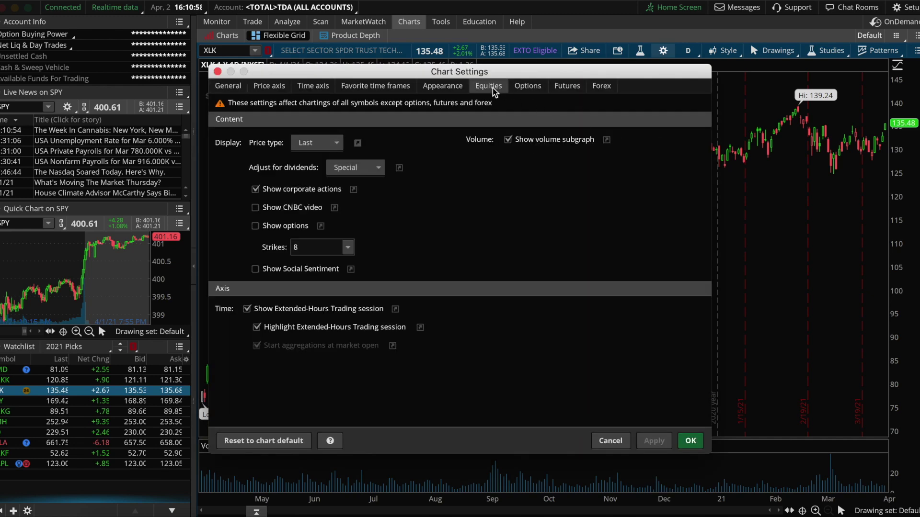
{"action": "left_click", "coordinate": [506, 138]}
{"action": "left_click", "coordinate": [256, 312]}
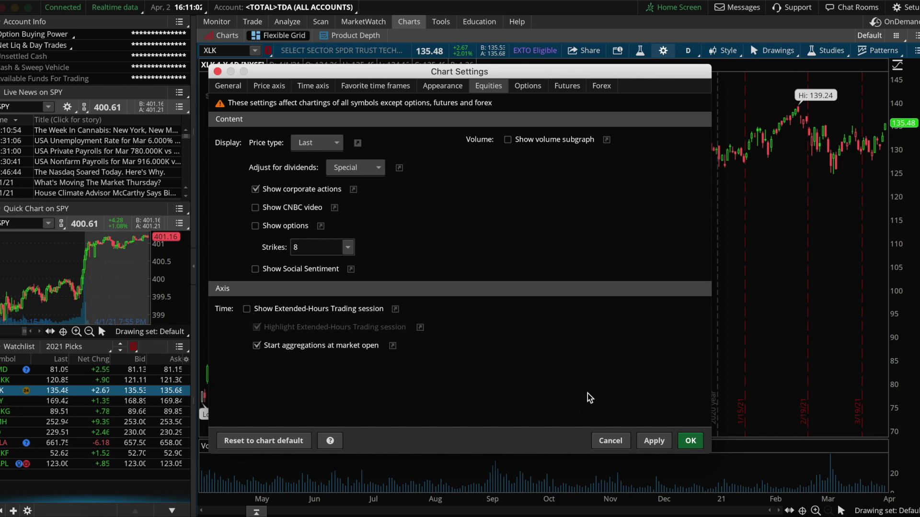
{"action": "left_click", "coordinate": [653, 441]}
{"action": "left_click", "coordinate": [690, 441]}
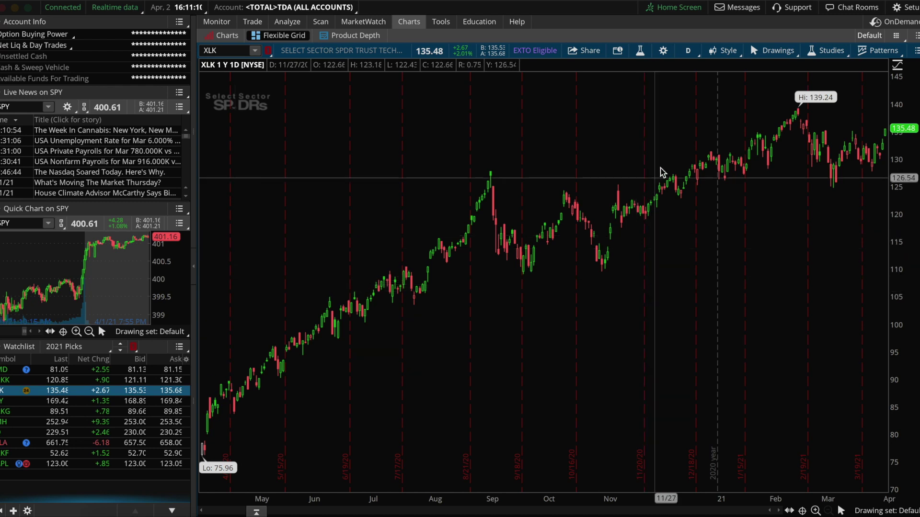
Delete all existing entries from the chart's list of favorite time frames
{"action": "left_click", "coordinate": [688, 50]}
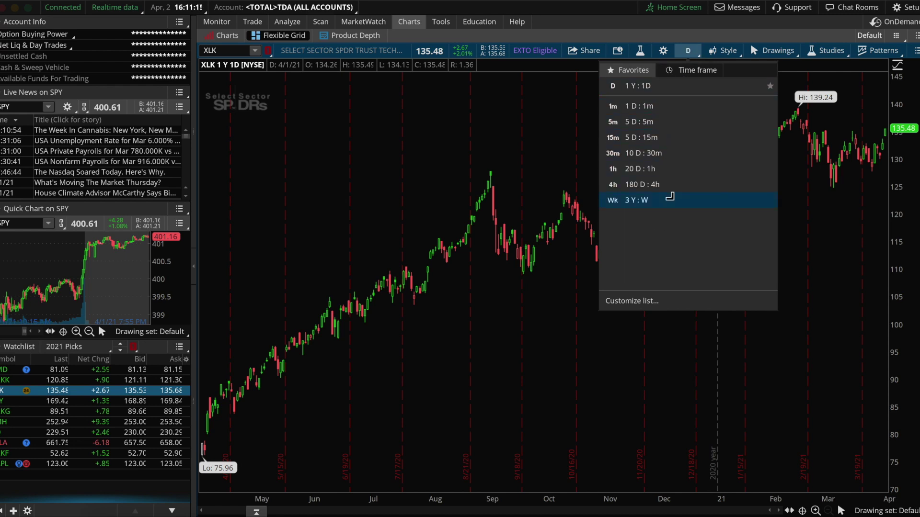
{"action": "left_click", "coordinate": [645, 307]}
{"action": "left_click", "coordinate": [412, 221]}
{"action": "left_click", "coordinate": [412, 221]}
{"action": "left_click", "coordinate": [412, 221]}
{"action": "left_click", "coordinate": [412, 222]}
{"action": "left_click", "coordinate": [412, 221]}
{"action": "left_click", "coordinate": [412, 222]}
{"action": "left_click", "coordinate": [412, 221]}
{"action": "left_click", "coordinate": [412, 221]}
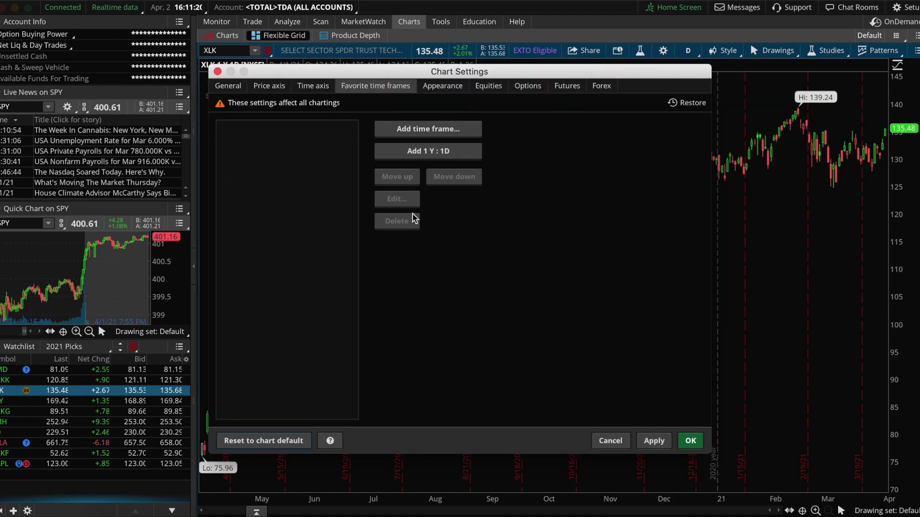
Add an intraday favorite time frame with a 1 day interval and a 5 min aggregation period
{"action": "left_click", "coordinate": [448, 128]}
{"action": "left_click", "coordinate": [502, 215]}
{"action": "left_click", "coordinate": [503, 221]}
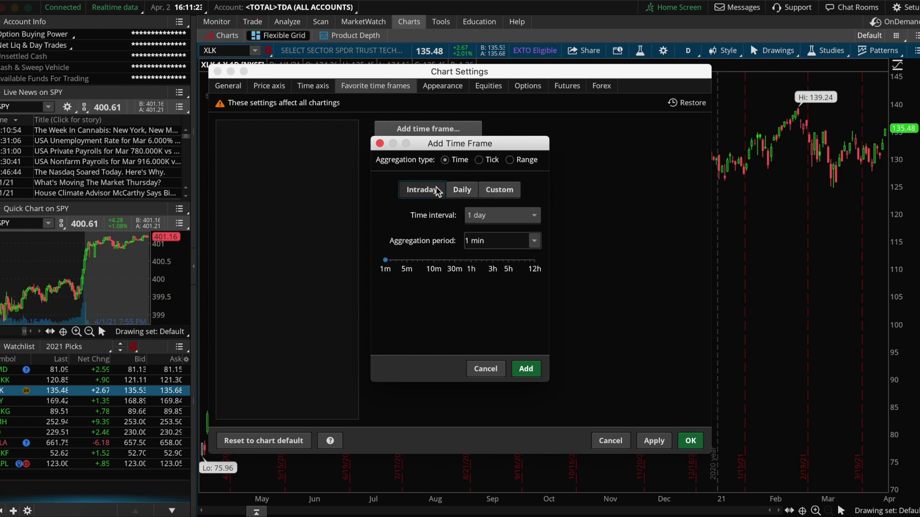
{"action": "left_click", "coordinate": [514, 219]}
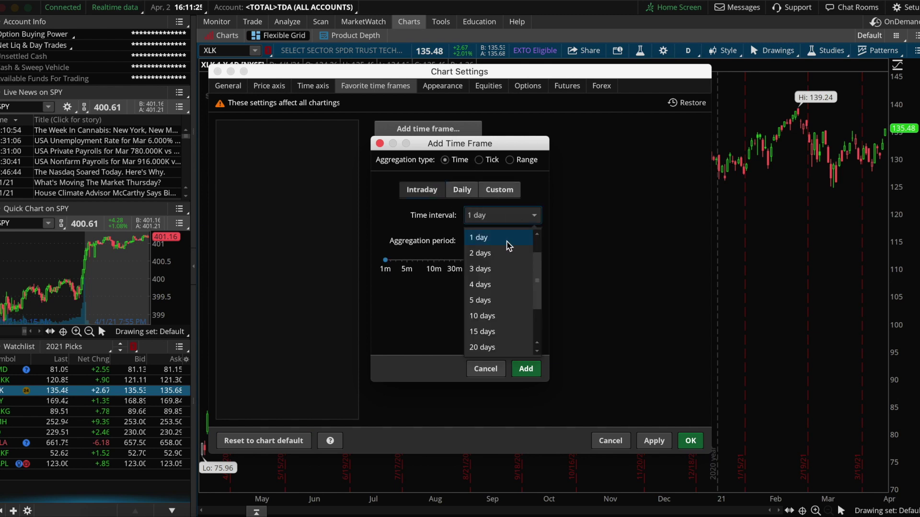
{"action": "left_click", "coordinate": [507, 240]}
{"action": "left_click", "coordinate": [534, 241]}
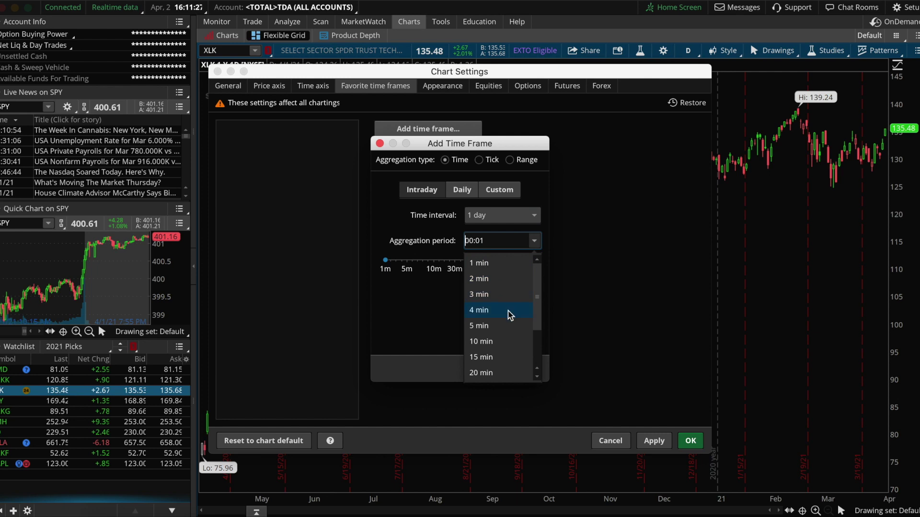
{"action": "left_click", "coordinate": [507, 326]}
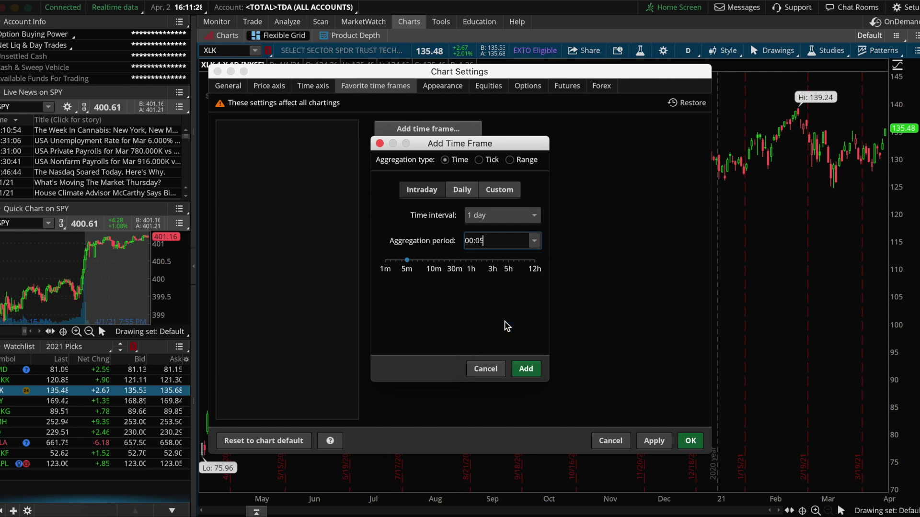
{"action": "left_click", "coordinate": [525, 374]}
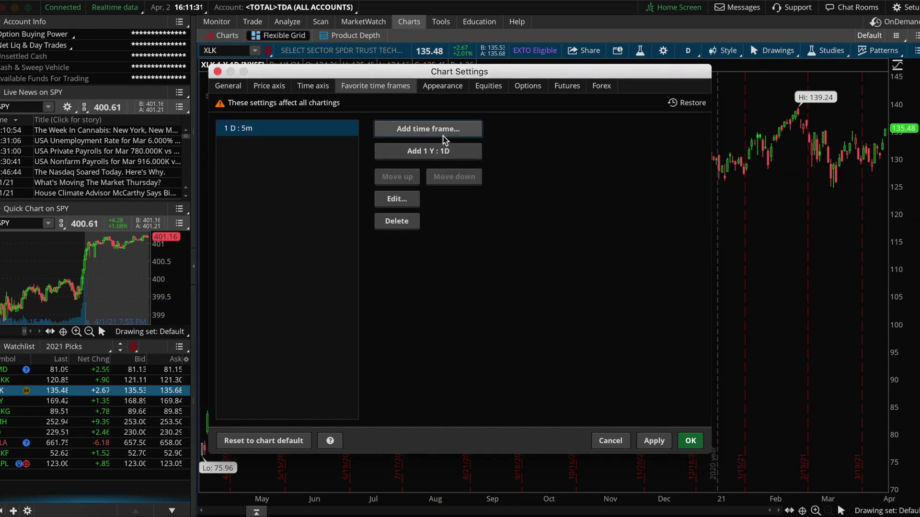
Add an intraday favorite time frame with a 1 day interval and a 1 min aggregation period
{"action": "left_click", "coordinate": [443, 136]}
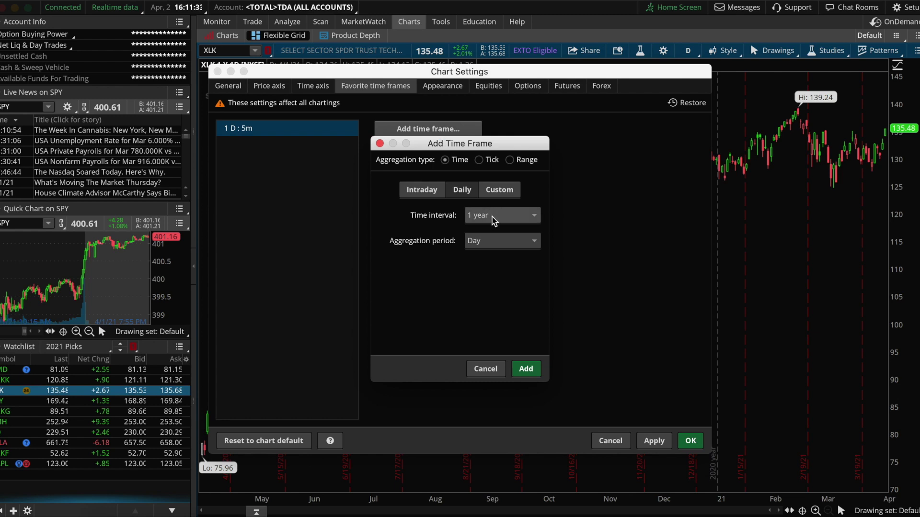
{"action": "left_click", "coordinate": [422, 190]}
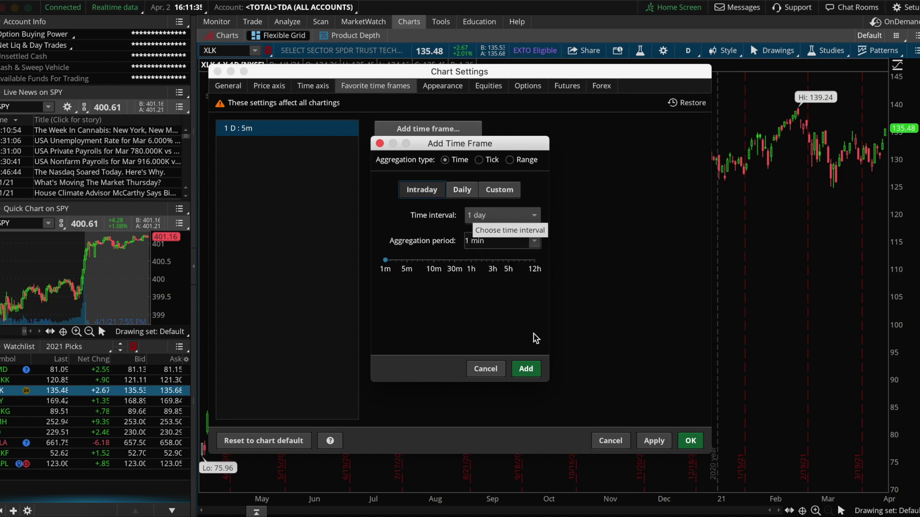
{"action": "left_click", "coordinate": [525, 369]}
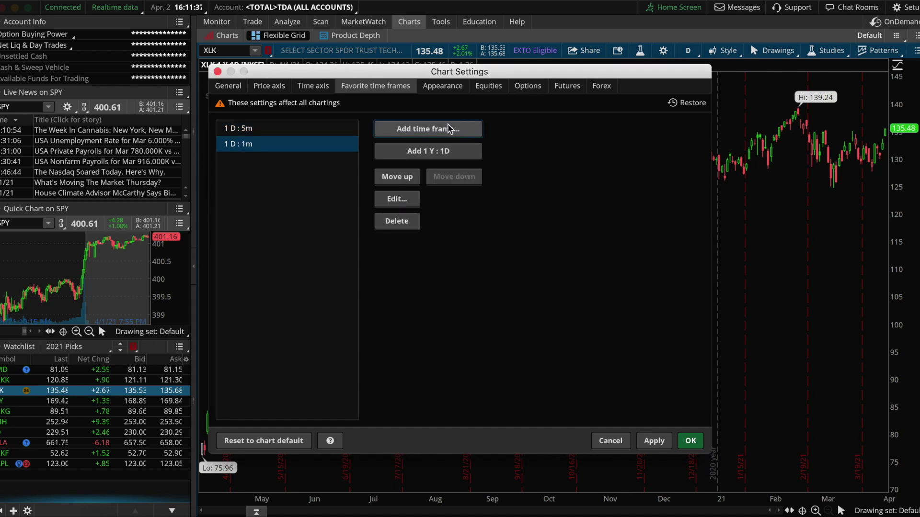
Add an intraday favorite time frame with a 5 days interval and a 5 min aggregation period
{"action": "left_click", "coordinate": [448, 128]}
{"action": "left_click", "coordinate": [513, 214]}
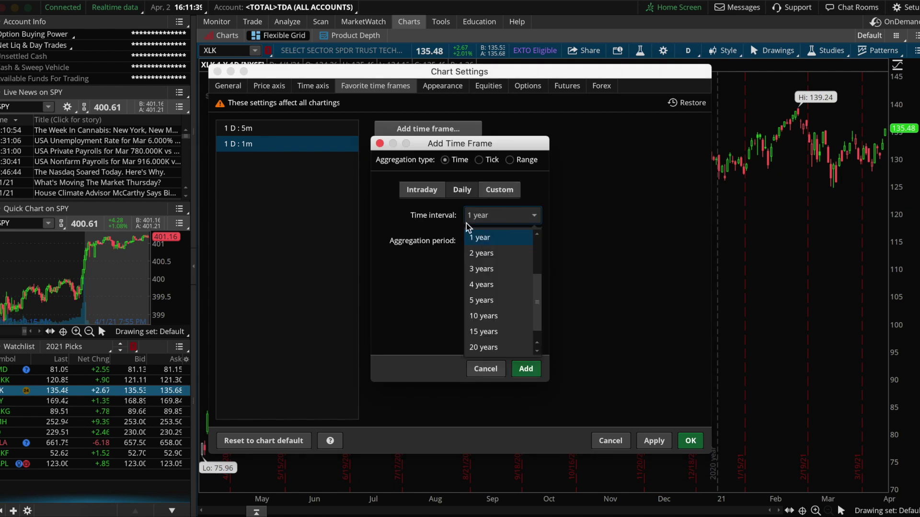
{"action": "left_click", "coordinate": [432, 192]}
{"action": "left_click", "coordinate": [532, 216]}
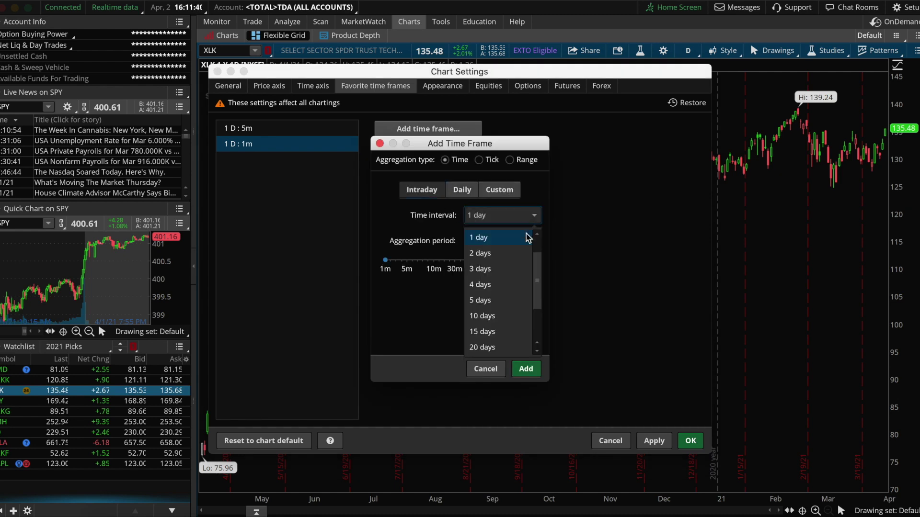
{"action": "left_click", "coordinate": [509, 301]}
{"action": "left_click", "coordinate": [534, 241]}
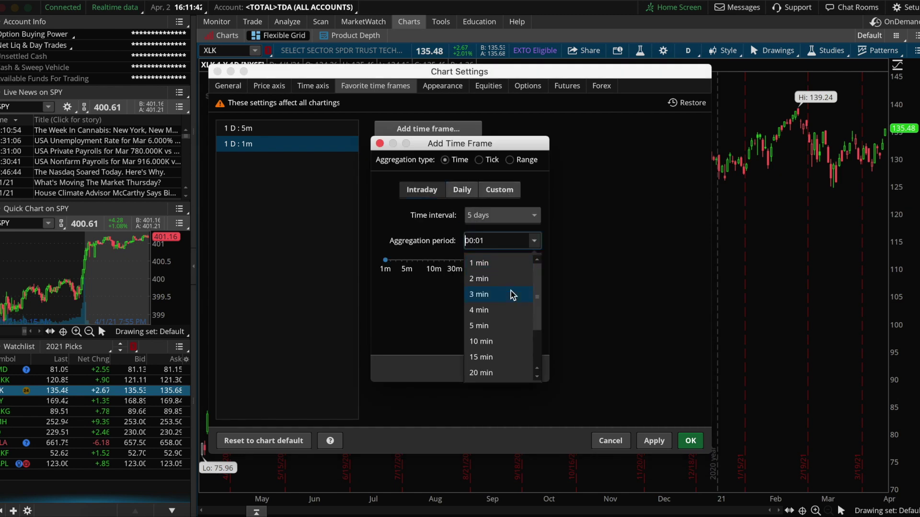
{"action": "left_click", "coordinate": [503, 326]}
{"action": "left_click", "coordinate": [529, 370]}
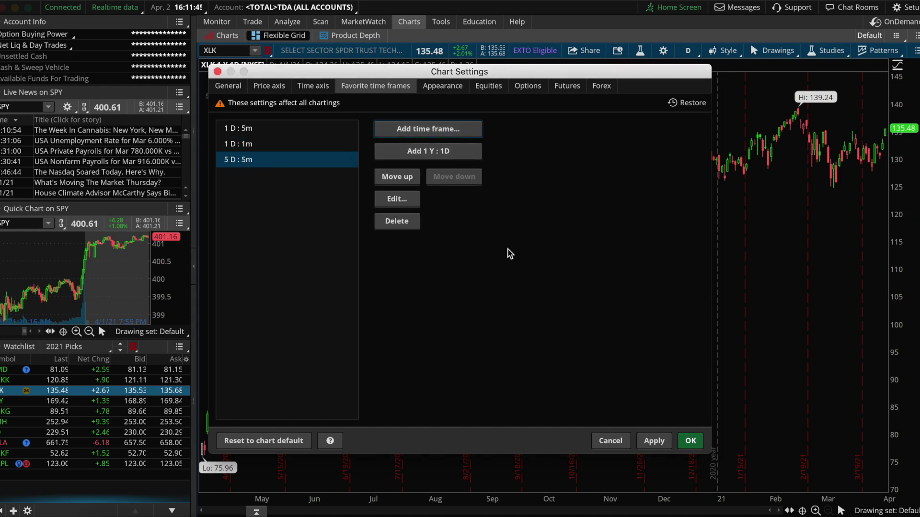
Add an intraday favorite time frame with a 5 days interval and a 15 min aggregation period
{"action": "left_click", "coordinate": [458, 132]}
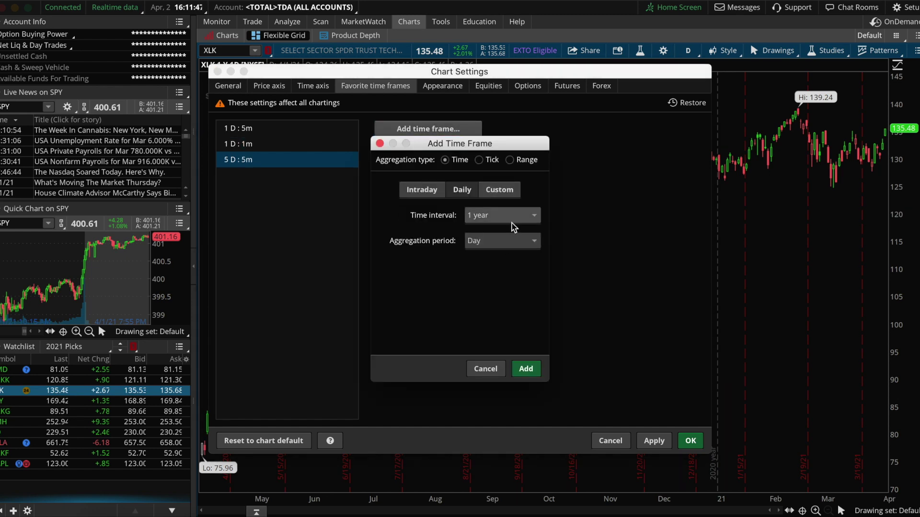
{"action": "left_click", "coordinate": [510, 218]}
{"action": "left_click", "coordinate": [480, 300]}
{"action": "left_click", "coordinate": [534, 241]}
{"action": "left_click", "coordinate": [484, 355]}
{"action": "left_click", "coordinate": [525, 369]}
Add an intraday favorite time frame with a 5 days interval and a 4 hour aggregation period
{"action": "left_click", "coordinate": [427, 128]}
{"action": "left_click", "coordinate": [502, 215]}
{"action": "left_click", "coordinate": [480, 300]}
{"action": "left_click", "coordinate": [532, 242]}
{"action": "left_click", "coordinate": [503, 377]}
{"action": "left_click", "coordinate": [529, 370]}
Add a daily favorite time frame with a 1 year interval and a Day aggregation period
{"action": "left_click", "coordinate": [428, 128]}
{"action": "left_click", "coordinate": [462, 190]}
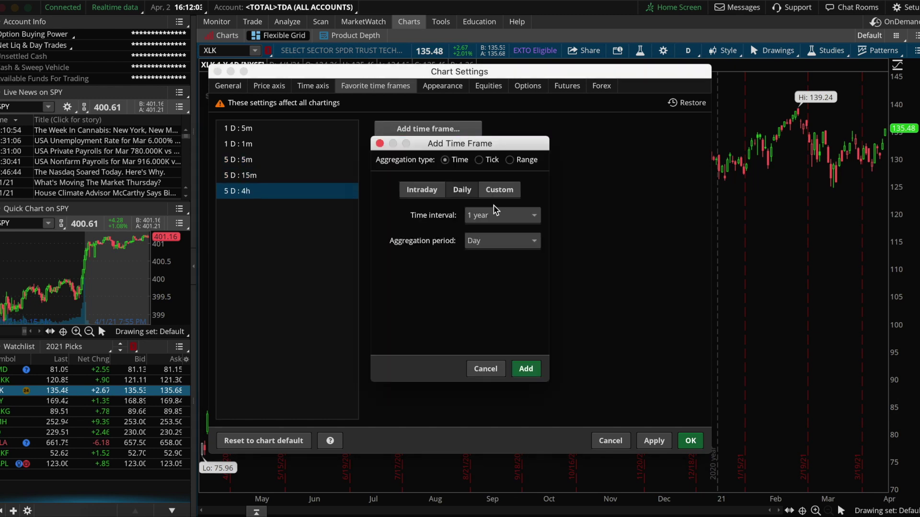
{"action": "key", "text": "Return"}
Add a daily favorite time frame with a 3 months interval and a Day aggregation period
{"action": "left_click", "coordinate": [428, 129]}
{"action": "left_click", "coordinate": [502, 215]}
{"action": "left_click", "coordinate": [421, 190]}
{"action": "left_click", "coordinate": [502, 216]}
{"action": "left_click", "coordinate": [461, 190]}
{"action": "left_click", "coordinate": [502, 215]}
{"action": "scroll", "coordinate": [538, 258], "scroll_direction": "up", "scroll_amount": 3}
{"action": "left_click", "coordinate": [513, 269]}
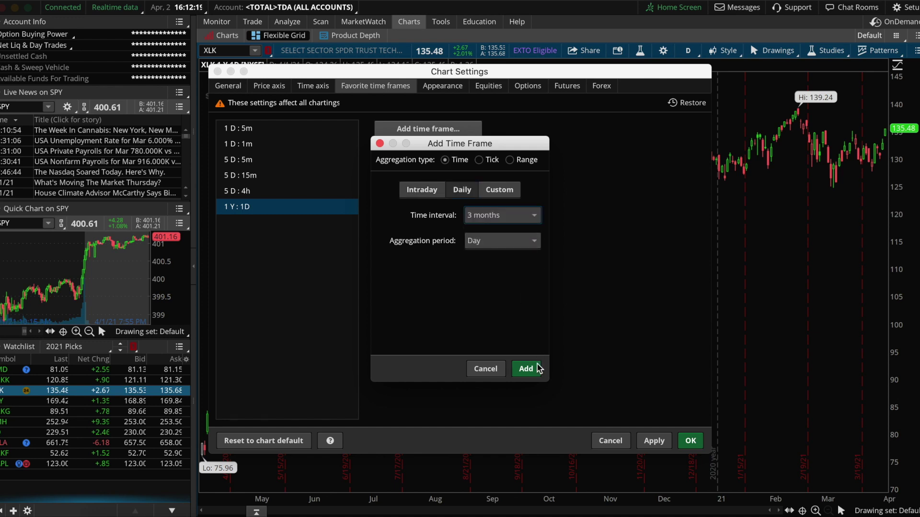
{"action": "left_click", "coordinate": [525, 369]}
Add a favorite time frame with a 5 years interval and a Month aggregation period, and apply and close the chart settings
{"action": "left_click", "coordinate": [428, 129]}
{"action": "left_click", "coordinate": [501, 215]}
{"action": "left_click", "coordinate": [502, 281]}
{"action": "left_click", "coordinate": [502, 240]}
{"action": "left_click", "coordinate": [484, 343]}
{"action": "left_click", "coordinate": [525, 369]}
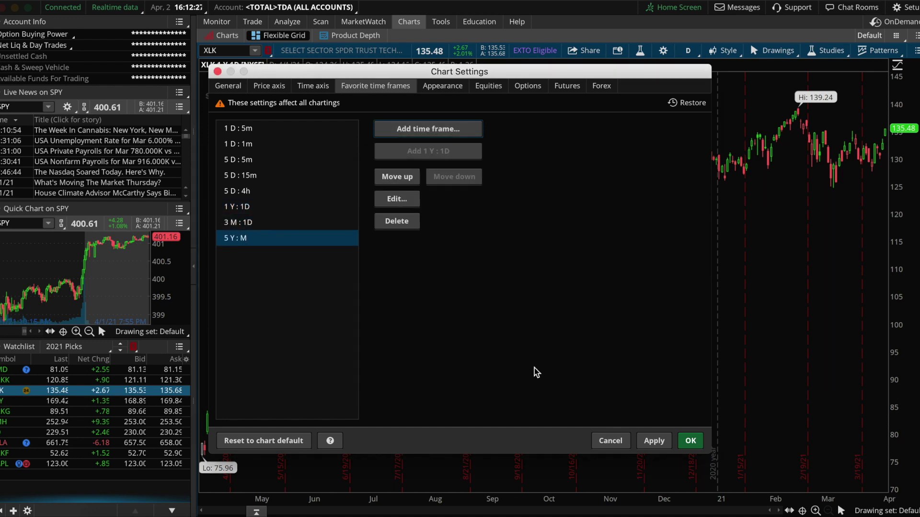
{"action": "left_click", "coordinate": [653, 440]}
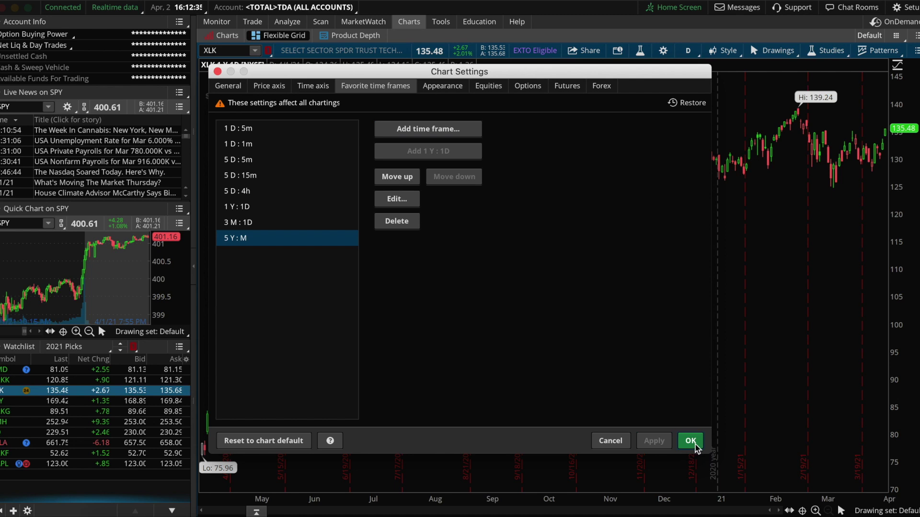
{"action": "left_click", "coordinate": [690, 441]}
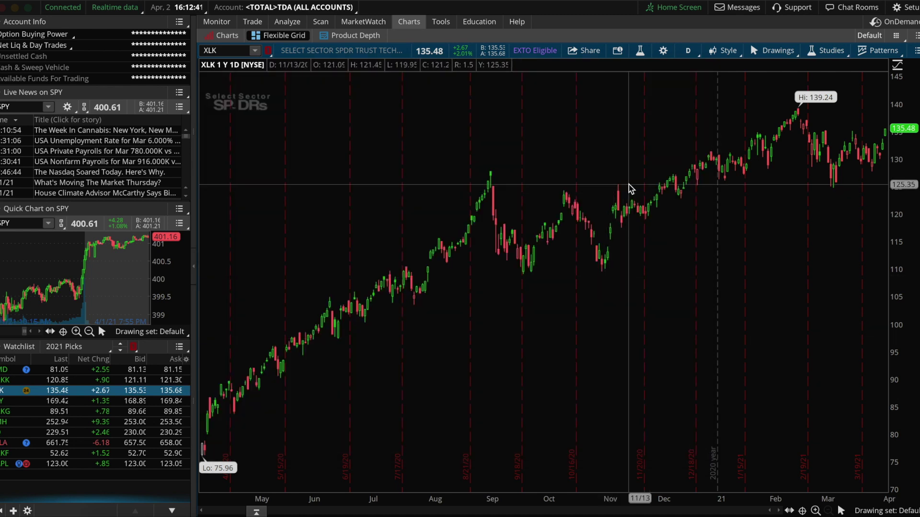
Find the BollingerBands study, add it to the XLK chart's price studies, and apply it
{"action": "left_click", "coordinate": [645, 52]}
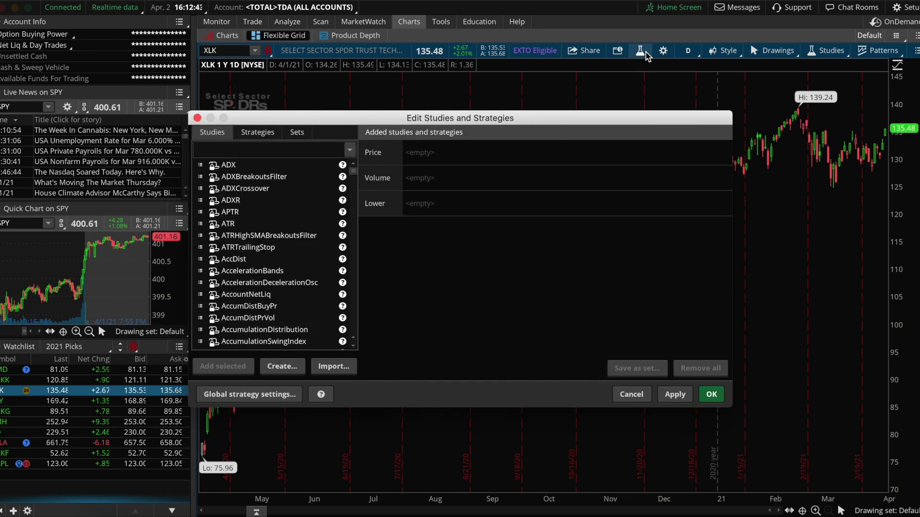
{"action": "left_click", "coordinate": [306, 150]}
{"action": "type", "text": "bollinger"}
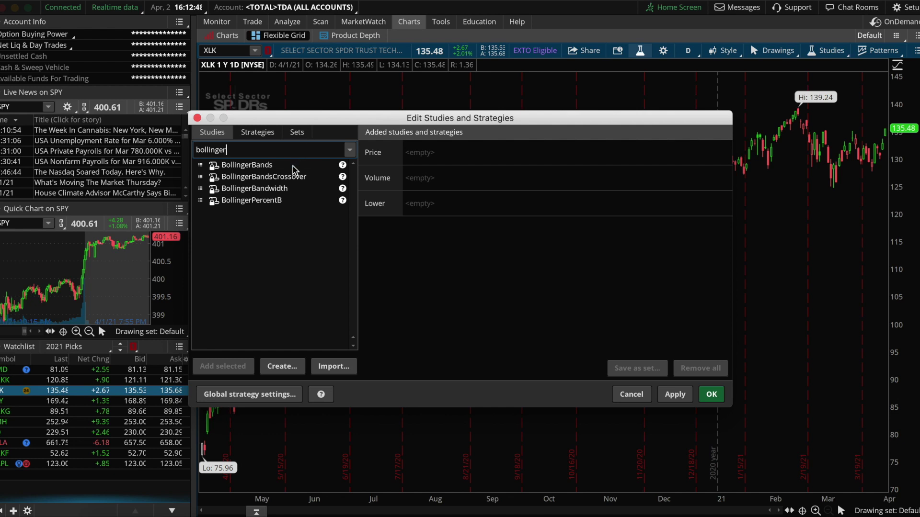
{"action": "double_click", "coordinate": [269, 165]}
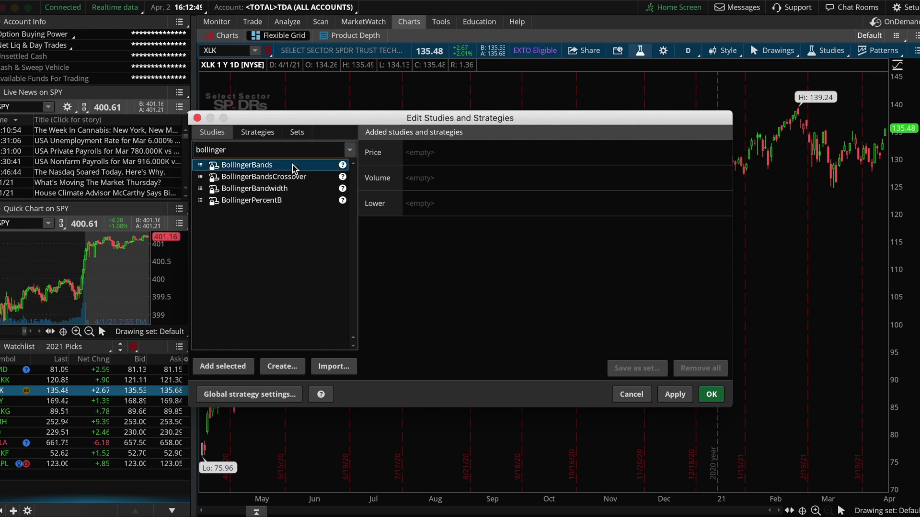
{"action": "left_click", "coordinate": [675, 395]}
Find the VolumeAvg study, add it to the XLK chart, and apply and close the studies editor
{"action": "left_click", "coordinate": [289, 150]}
{"action": "key", "text": "BackSpace"}
{"action": "key", "text": "BackSpace"}
{"action": "key", "text": "BackSpace"}
{"action": "key", "text": "BackSpace"}
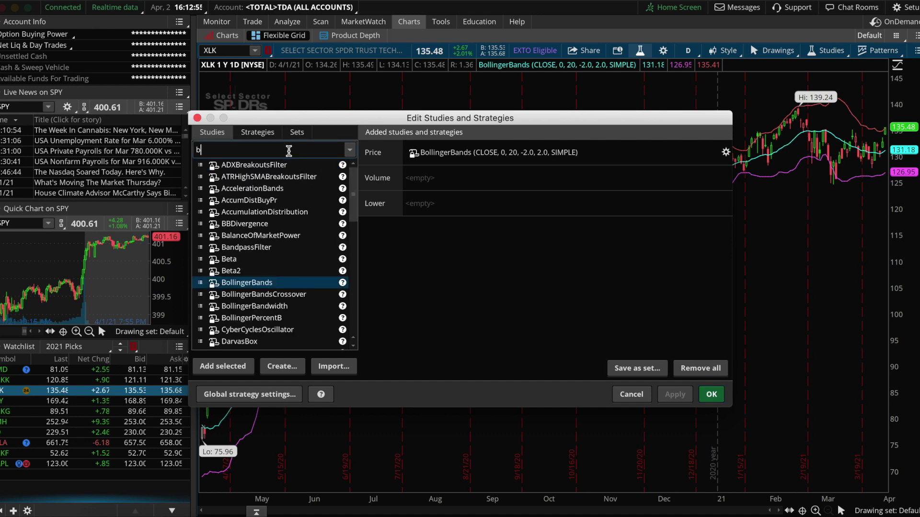
{"action": "type", "text": "volume"}
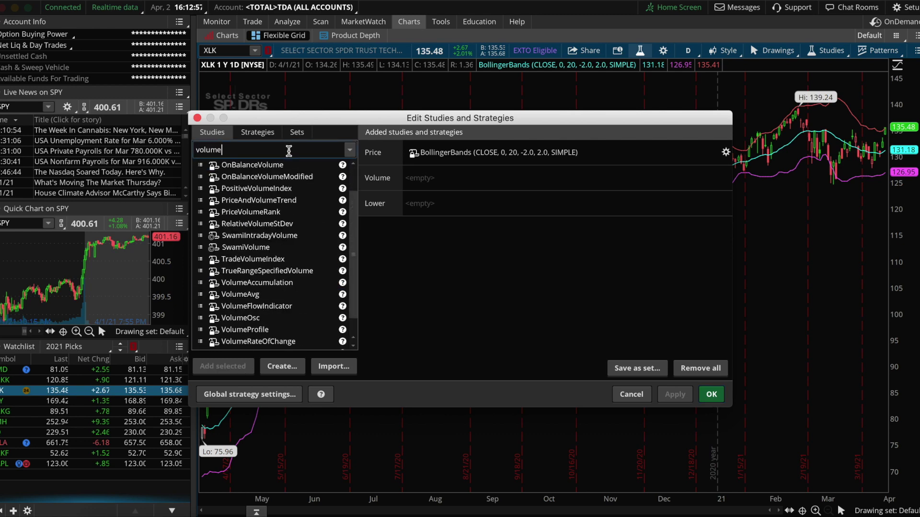
{"action": "type", "text": "abg"}
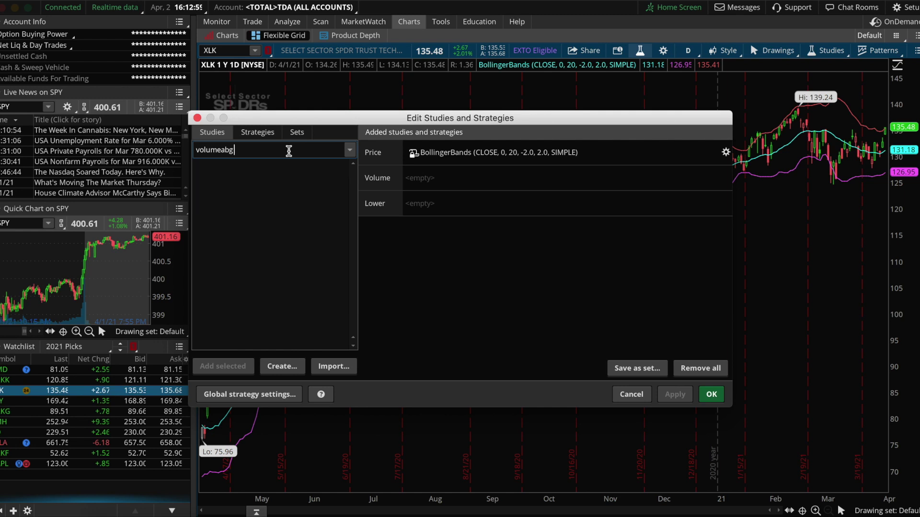
{"action": "key", "text": "BackSpace"}
{"action": "key", "text": "BackSpace"}
{"action": "type", "text": "v"}
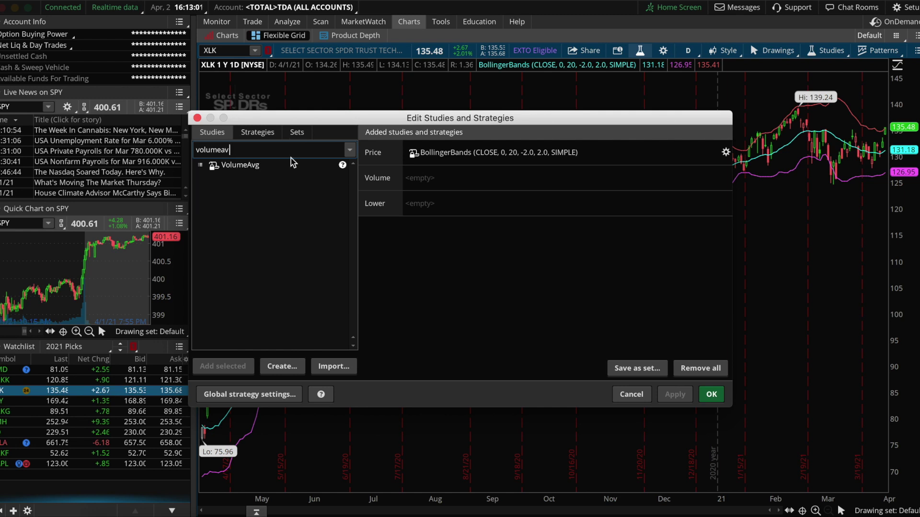
{"action": "double_click", "coordinate": [288, 165]}
{"action": "left_click", "coordinate": [680, 395]}
{"action": "left_click", "coordinate": [715, 396]}
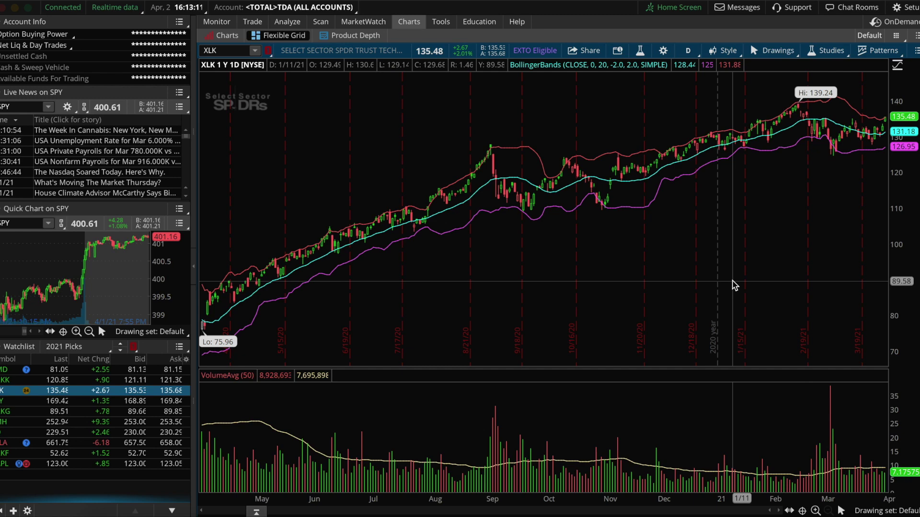
Turn on grid customization and add a second chart cell beside the XLK chart
{"action": "left_click", "coordinate": [893, 37]}
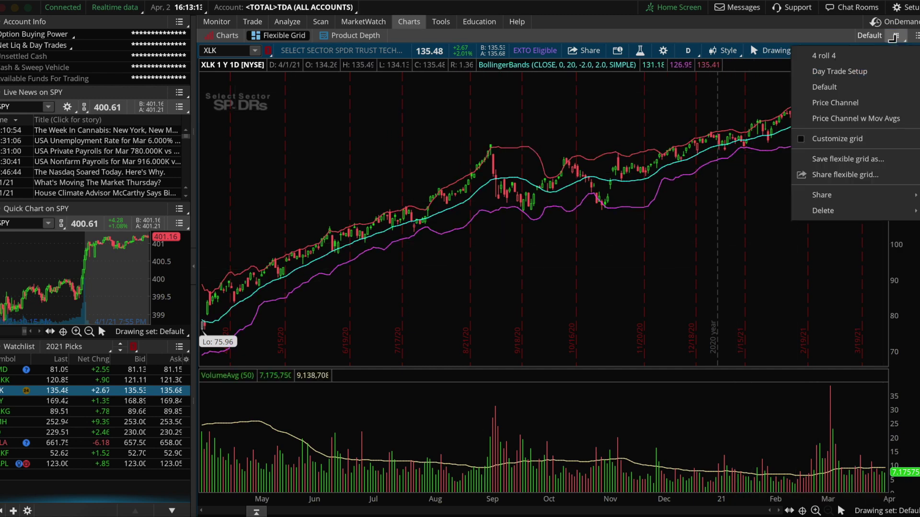
{"action": "left_click", "coordinate": [857, 139]}
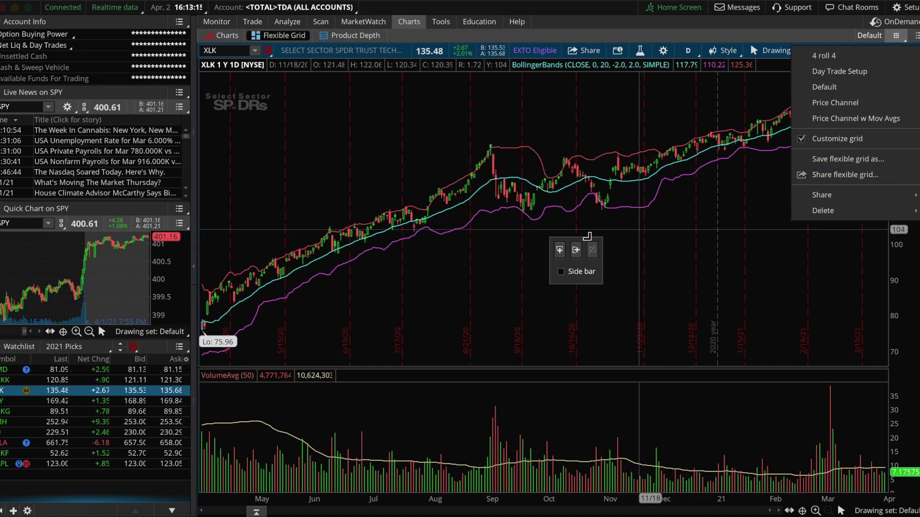
{"action": "left_click", "coordinate": [576, 250]}
{"action": "left_click", "coordinate": [576, 250]}
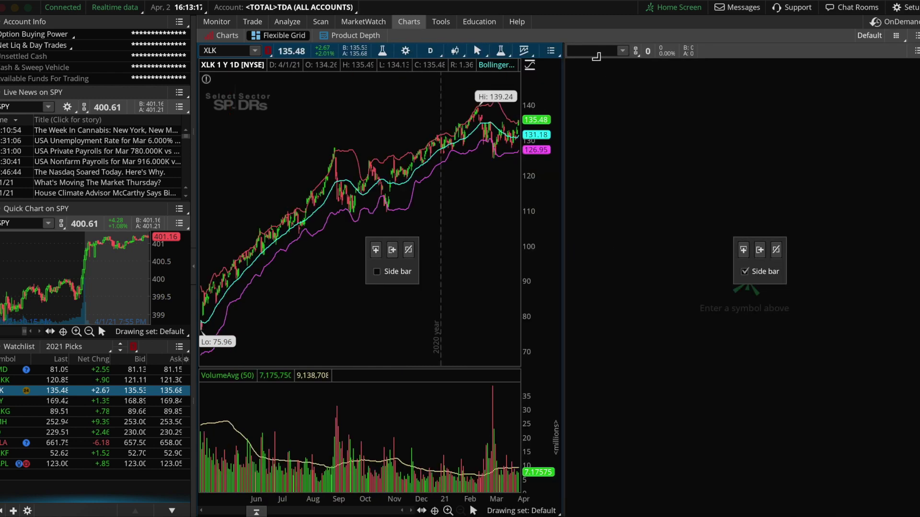
Load XLY in the new chart cell and set its time frame to the favorite 1 Y : 1D
{"action": "left_click", "coordinate": [595, 52]}
{"action": "type", "text": "XLY"}
{"action": "key", "text": "Return"}
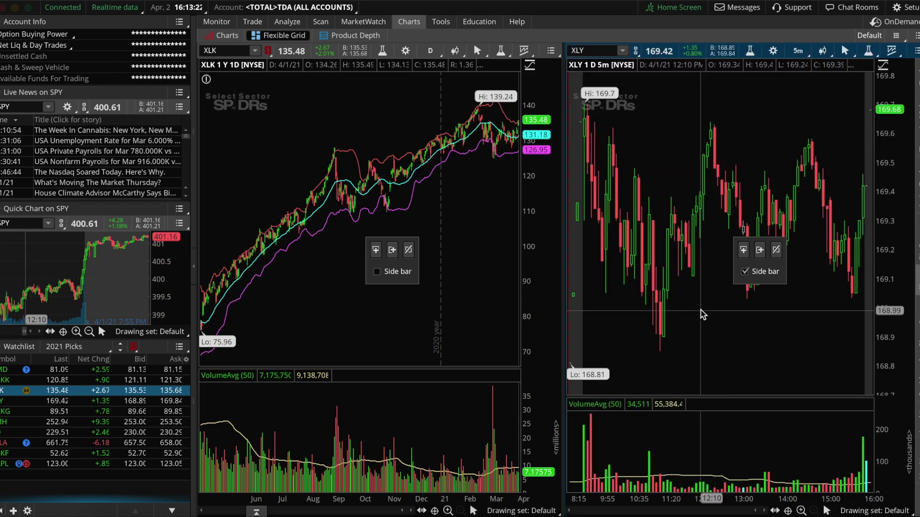
{"action": "left_click", "coordinate": [798, 50]}
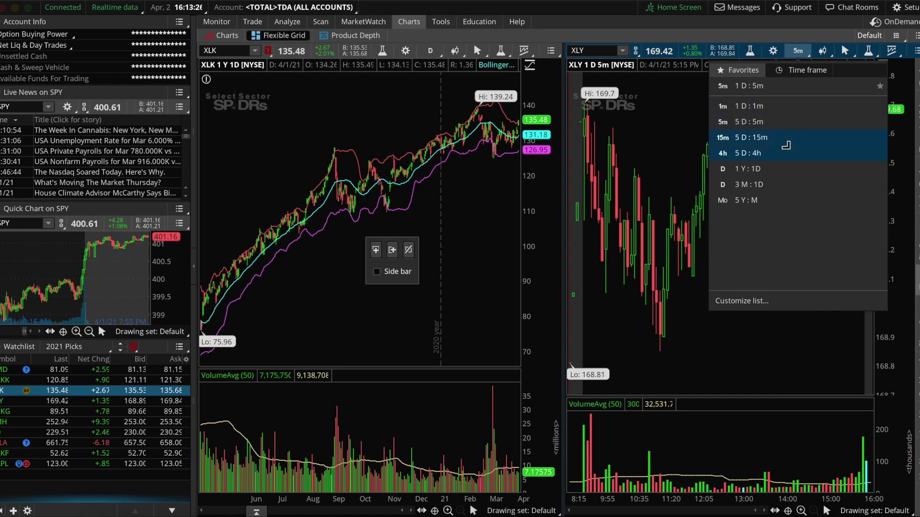
{"action": "left_click", "coordinate": [783, 168]}
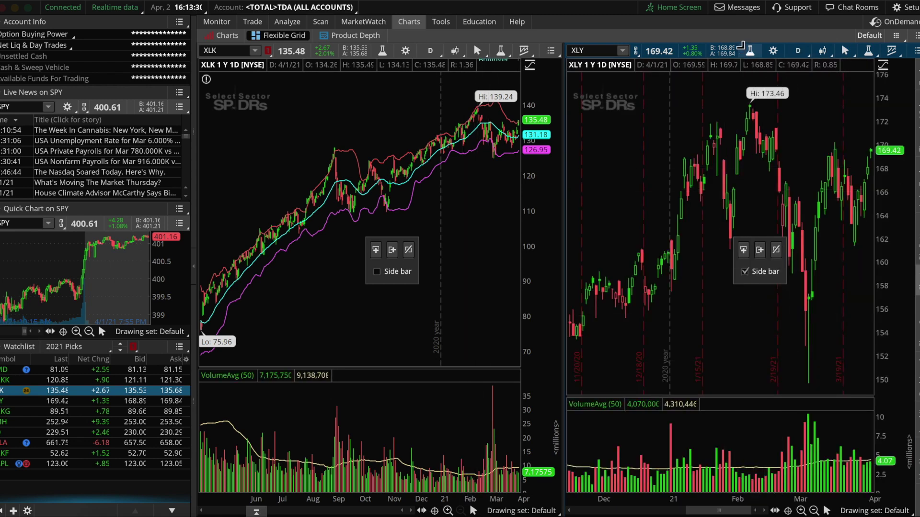
Add the BollingerBands study to the XLY chart and confirm the studies editor
{"action": "left_click", "coordinate": [747, 51]}
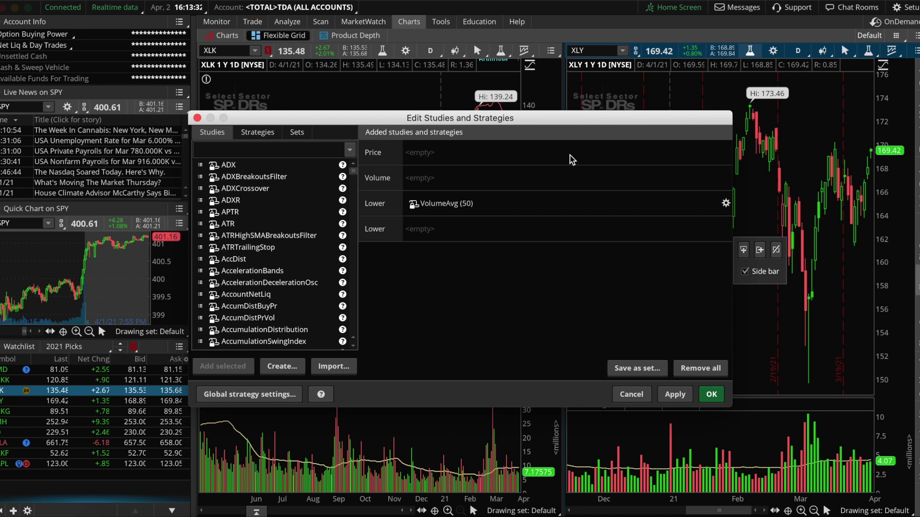
{"action": "type", "text": "bolling"}
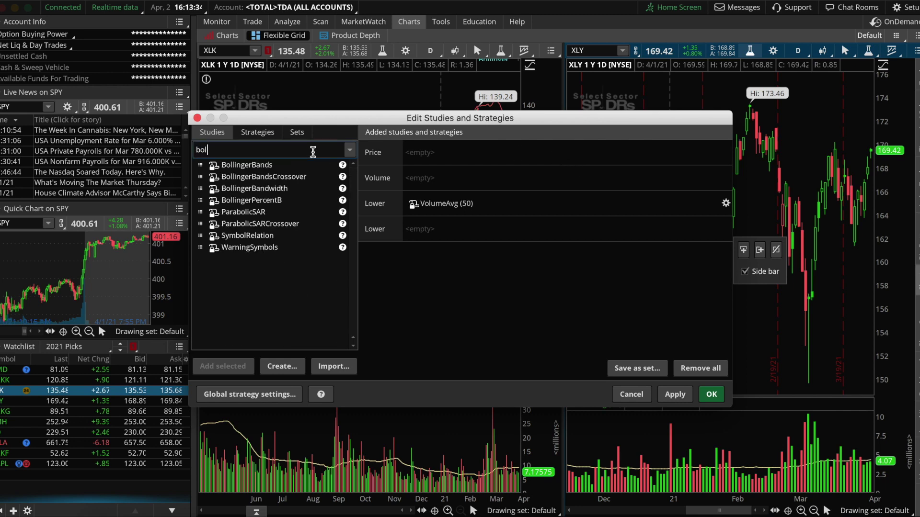
{"action": "double_click", "coordinate": [293, 165]}
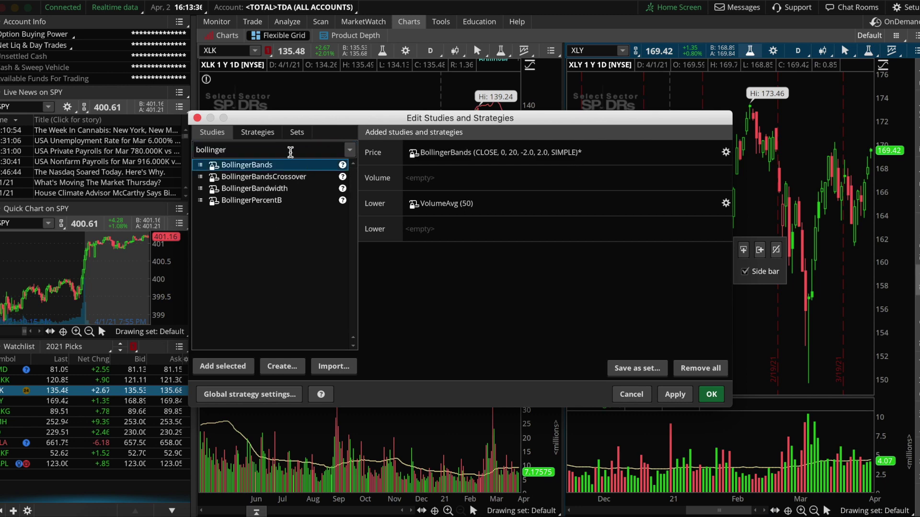
{"action": "key", "text": "Return"}
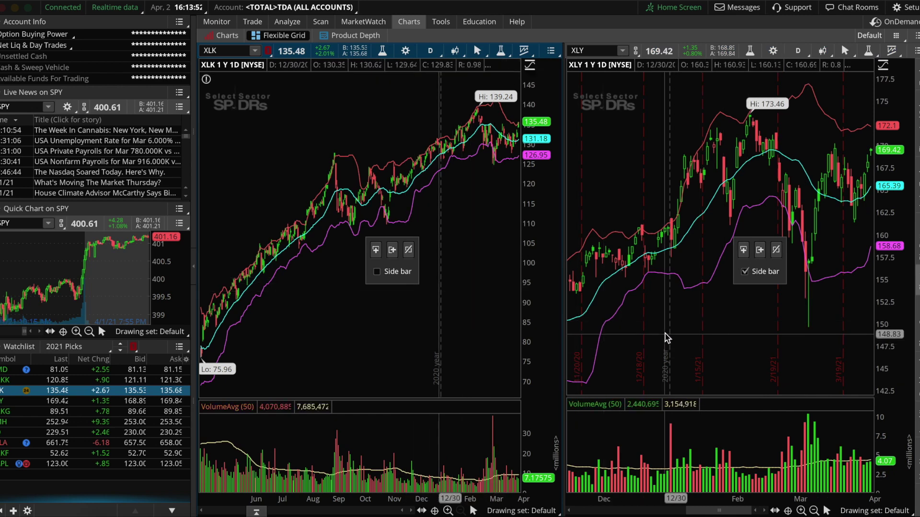
Add a new cell beneath each of the XLY and XLK charts, and load ARKK in the one under XLK
{"action": "left_click", "coordinate": [743, 249]}
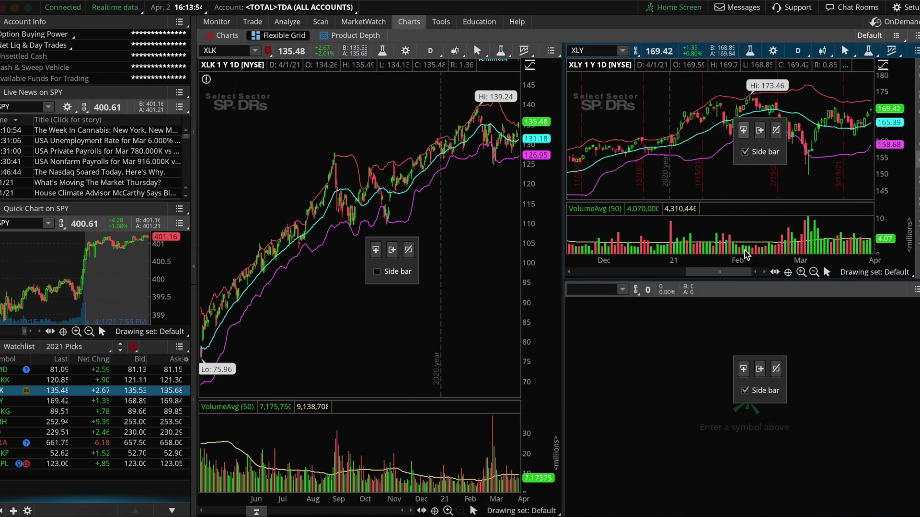
{"action": "left_click", "coordinate": [375, 248]}
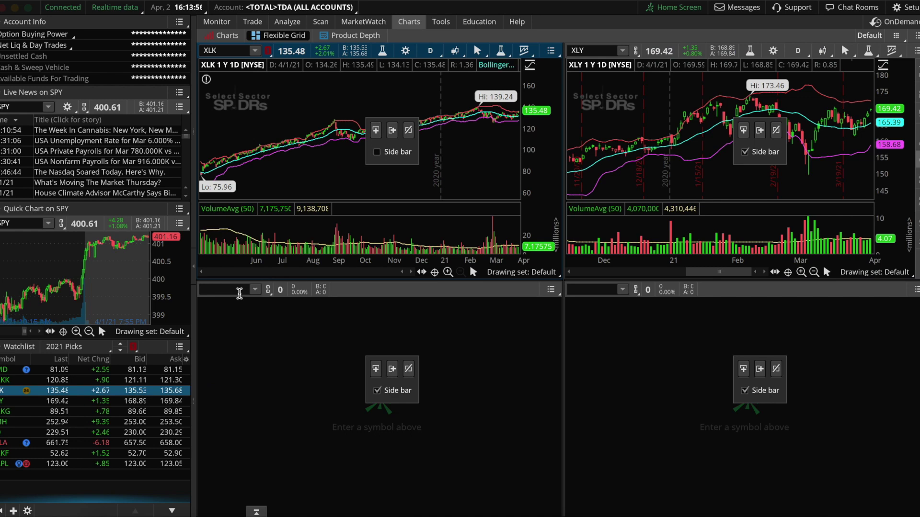
{"action": "left_click", "coordinate": [237, 290]}
{"action": "type", "text": "ARKK"}
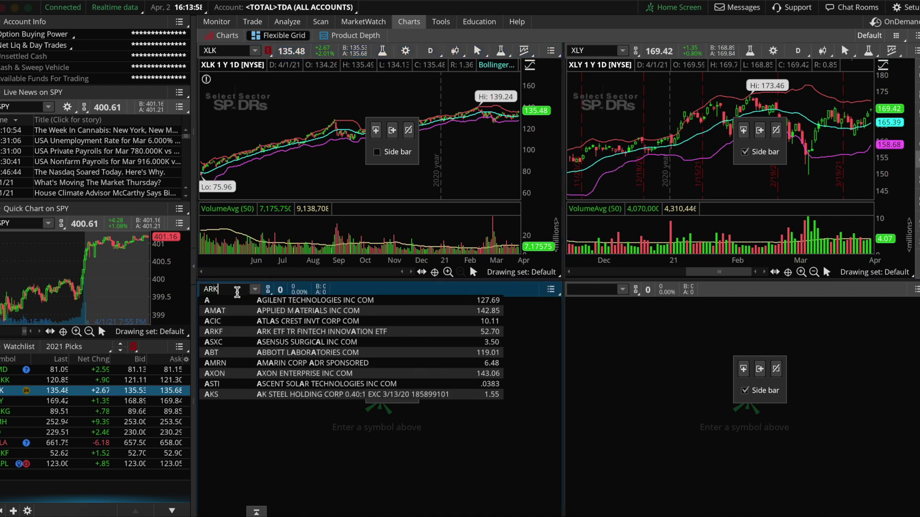
{"action": "key", "text": "Return"}
Load SPY in the empty chart cell beneath the XLY chart
{"action": "left_click", "coordinate": [598, 287]}
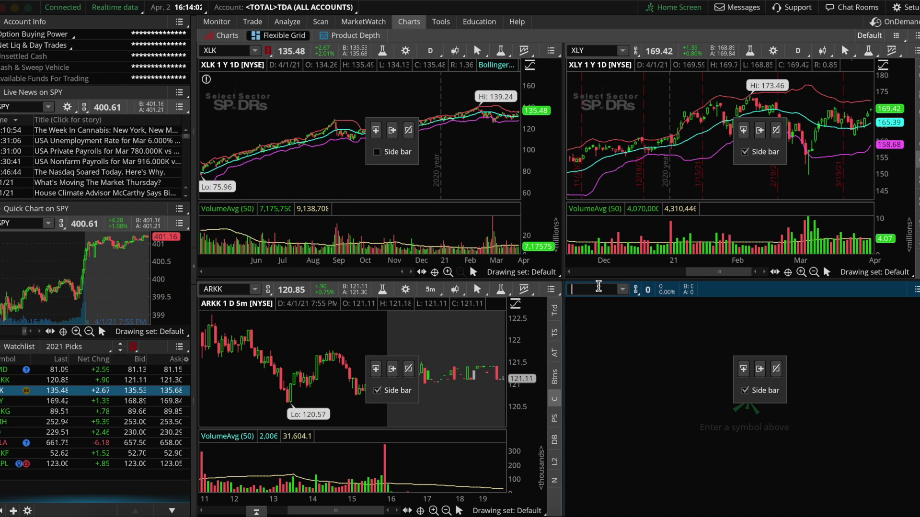
{"action": "type", "text": "SPY"}
{"action": "key", "text": "Return"}
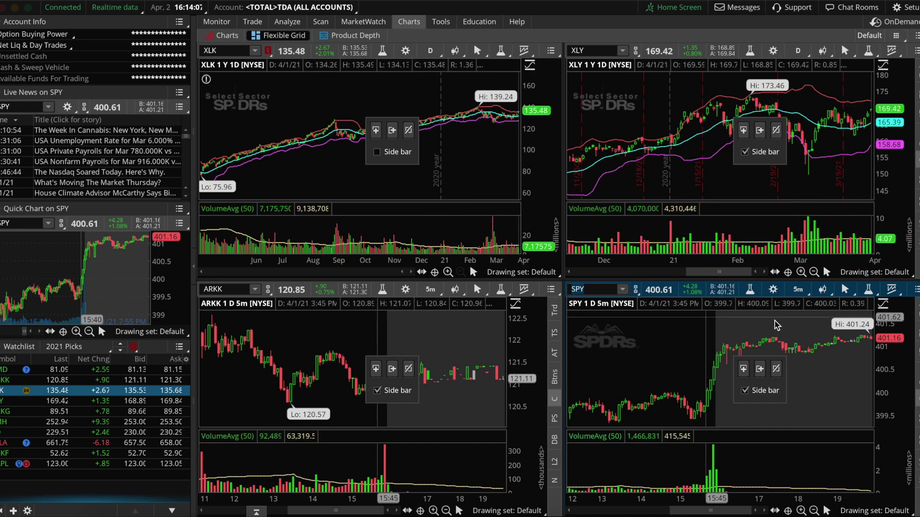
Add the BollingerBands study to the ARKK and SPY charts, and set their time frame to the favorite 1 Y : 1D
{"action": "left_click", "coordinate": [870, 34]}
{"action": "left_click", "coordinate": [814, 55]}
{"action": "left_click", "coordinate": [297, 150]}
{"action": "type", "text": "bo"}
{"action": "key", "text": "Return"}
{"action": "key", "text": "Return"}
{"action": "type", "text": "ll"}
{"action": "key", "text": "Return"}
{"action": "key", "text": "Return"}
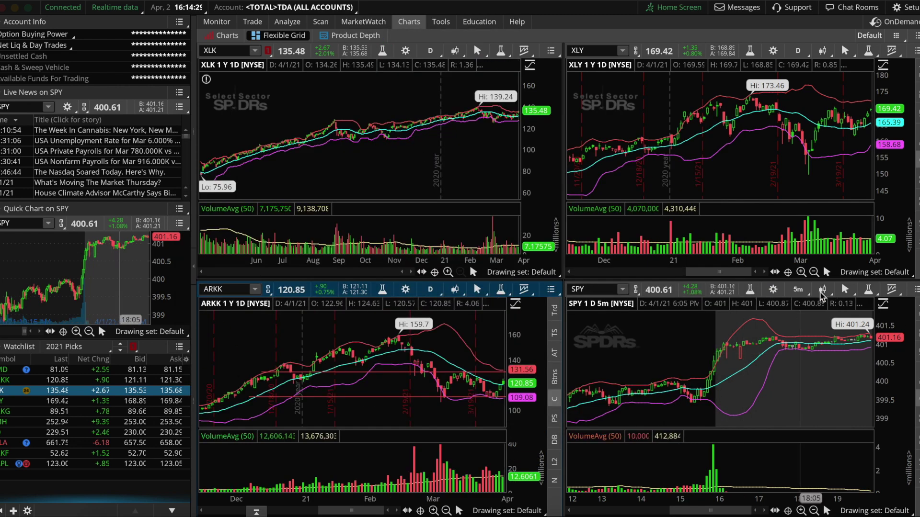
{"action": "left_click", "coordinate": [799, 290]}
{"action": "left_click", "coordinate": [782, 136]}
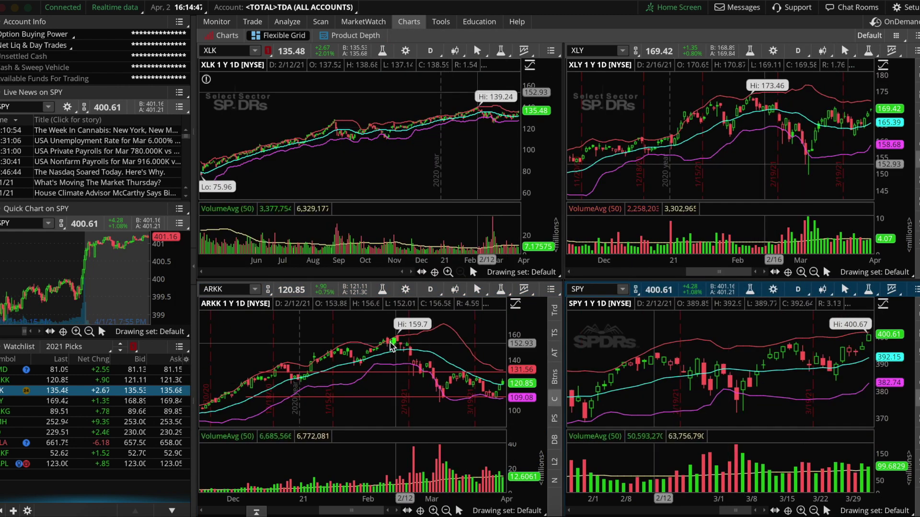
Save the four-chart flexible grid layout under the name 4's
{"action": "left_click", "coordinate": [895, 34]}
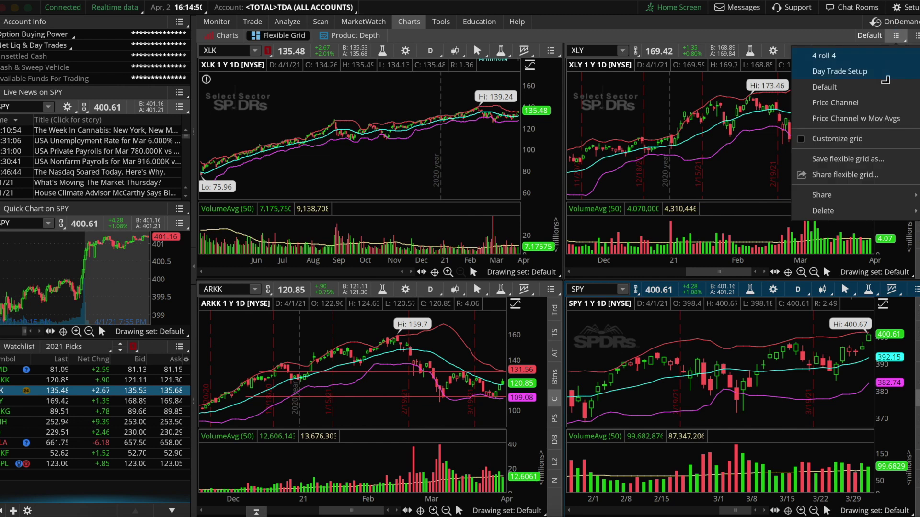
{"action": "left_click", "coordinate": [873, 154]}
{"action": "double_click", "coordinate": [438, 275]}
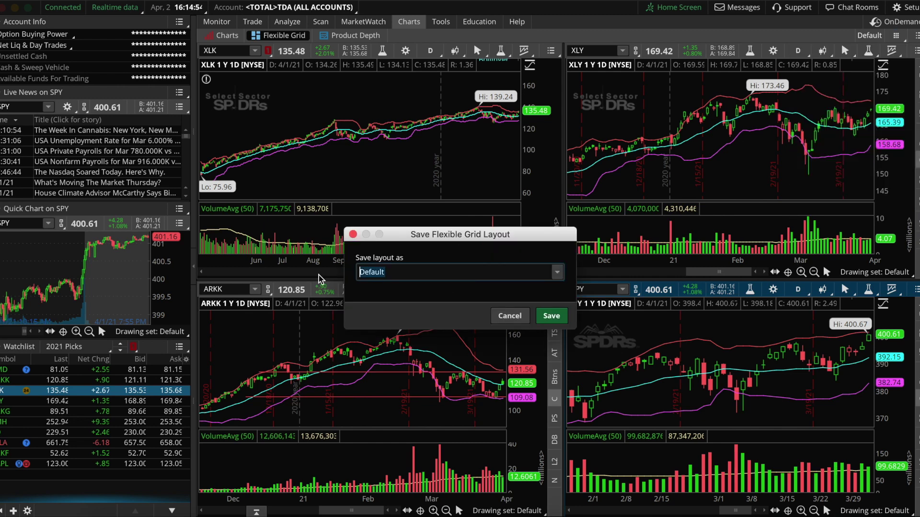
{"action": "type", "text": "4's"}
{"action": "left_click", "coordinate": [551, 315]}
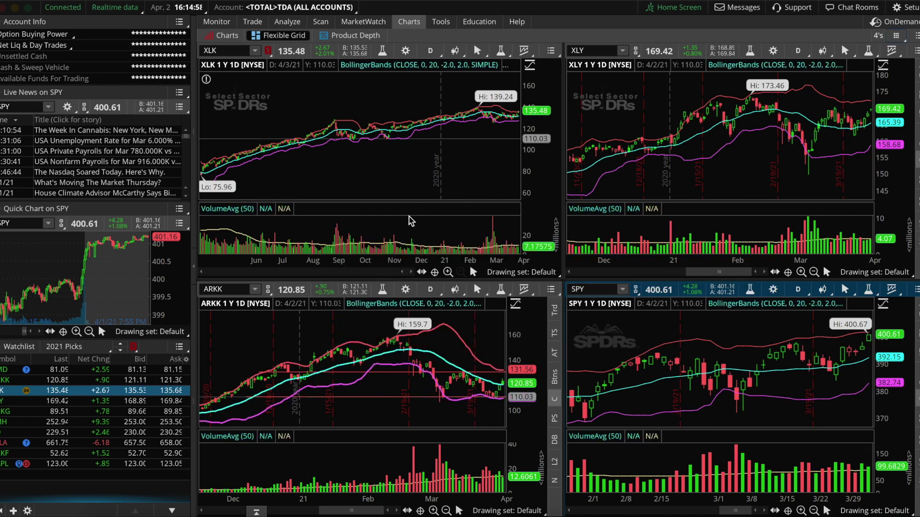
Zoom in on the recent daily candles of the XLK chart
{"action": "left_click", "coordinate": [448, 272]}
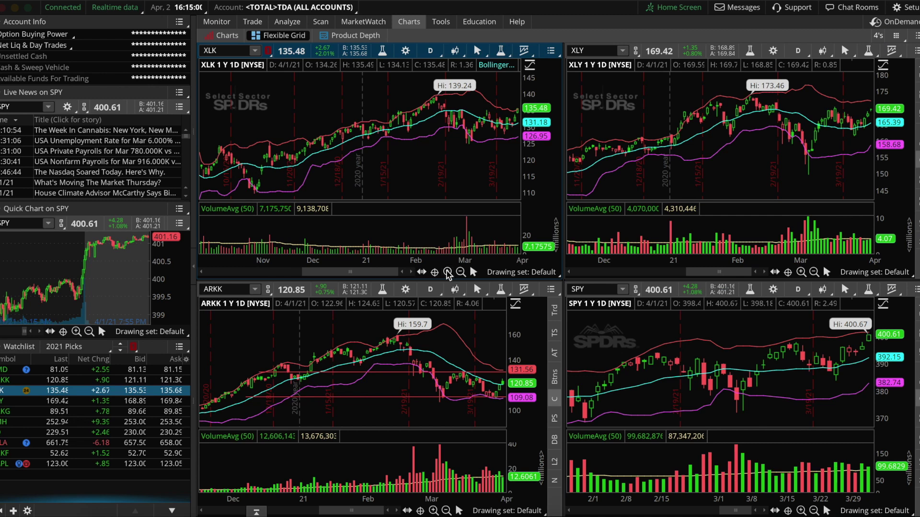
{"action": "left_click", "coordinate": [447, 273]}
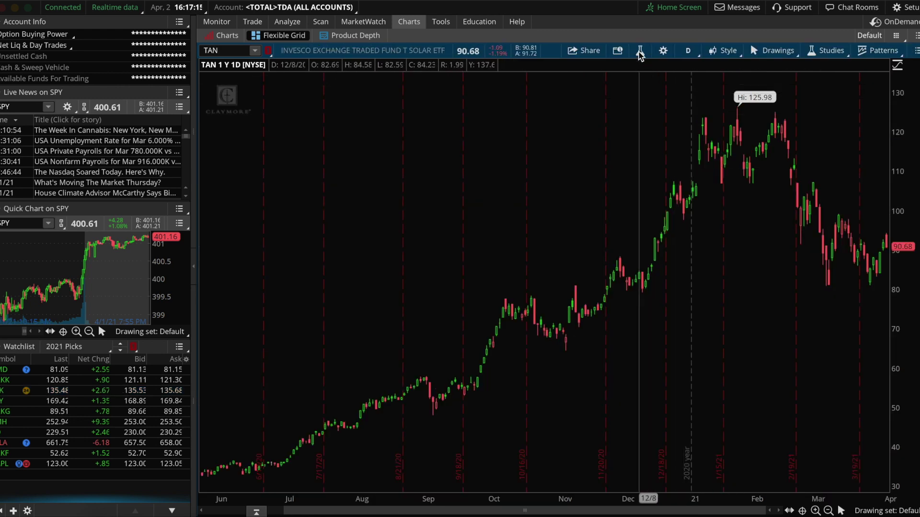
Add the PriceChannel study to the TAN daily chart and enlarge its recent candles
{"action": "left_click", "coordinate": [640, 52]}
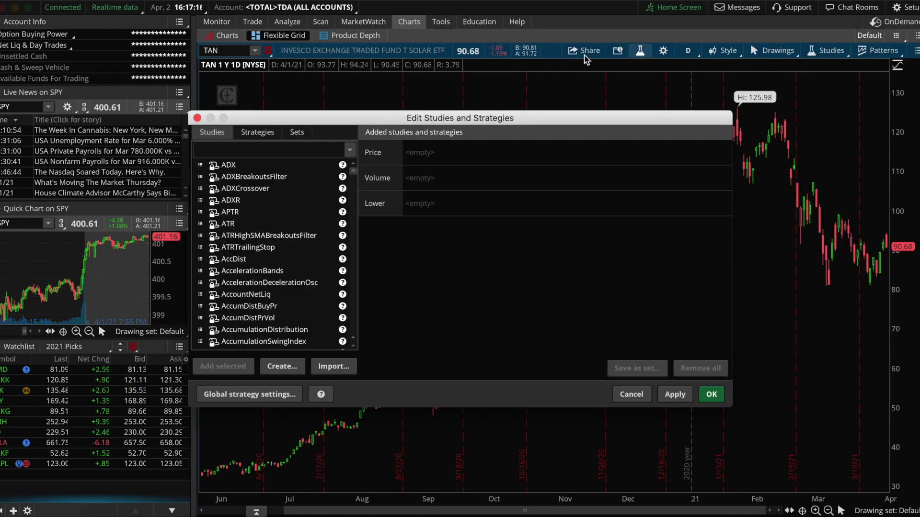
{"action": "type", "text": "price"}
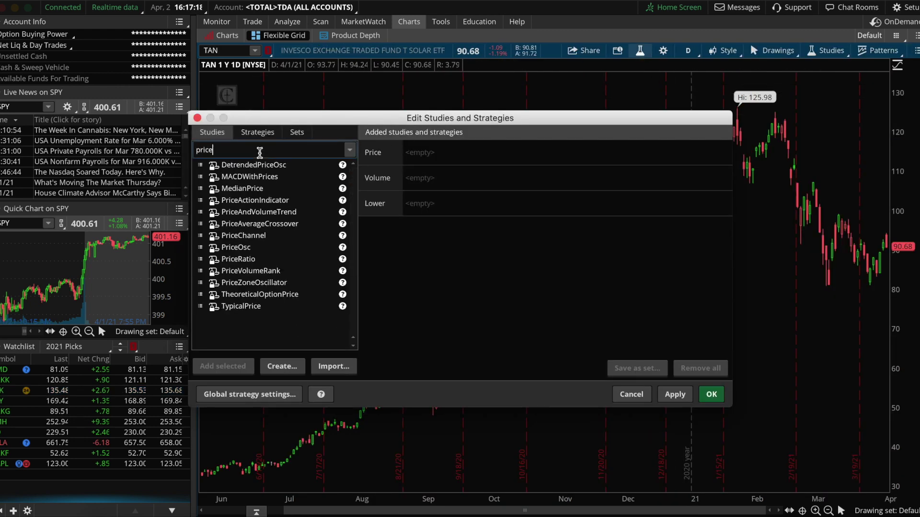
{"action": "type", "text": " chann"}
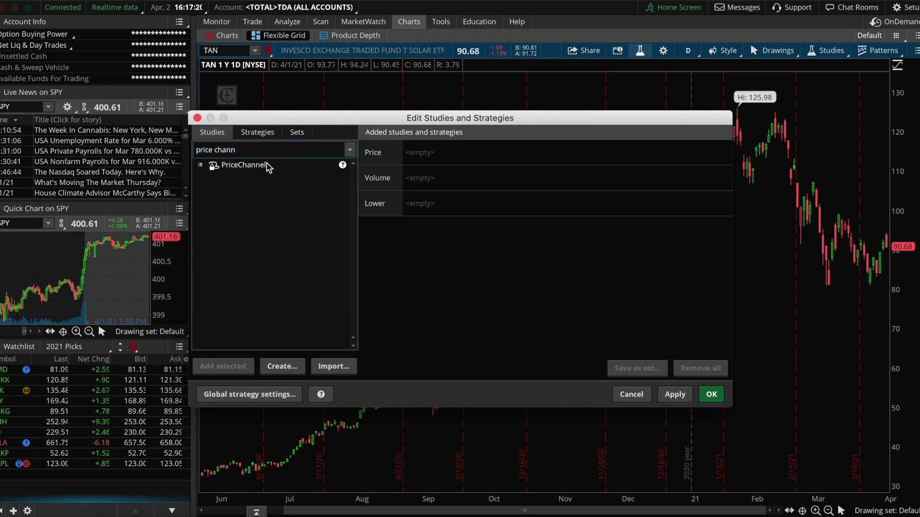
{"action": "double_click", "coordinate": [244, 166]}
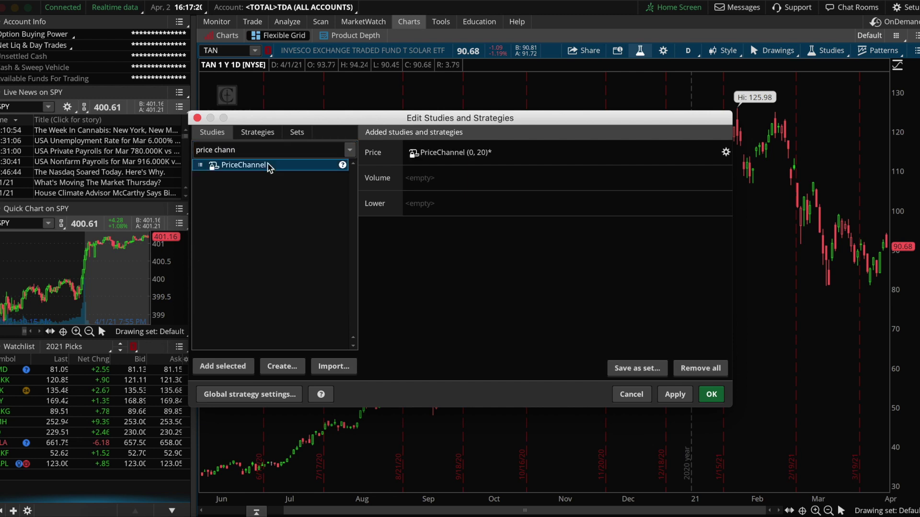
{"action": "left_click", "coordinate": [704, 397]}
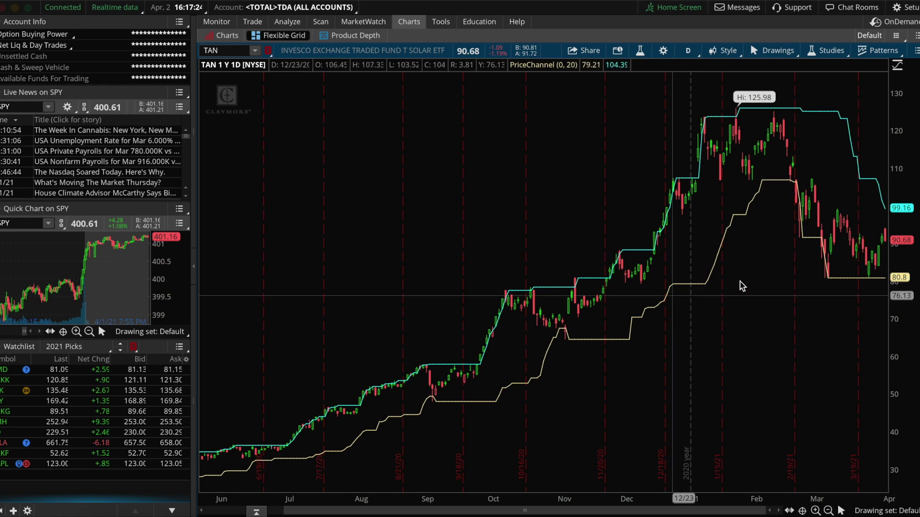
{"action": "left_click", "coordinate": [815, 510]}
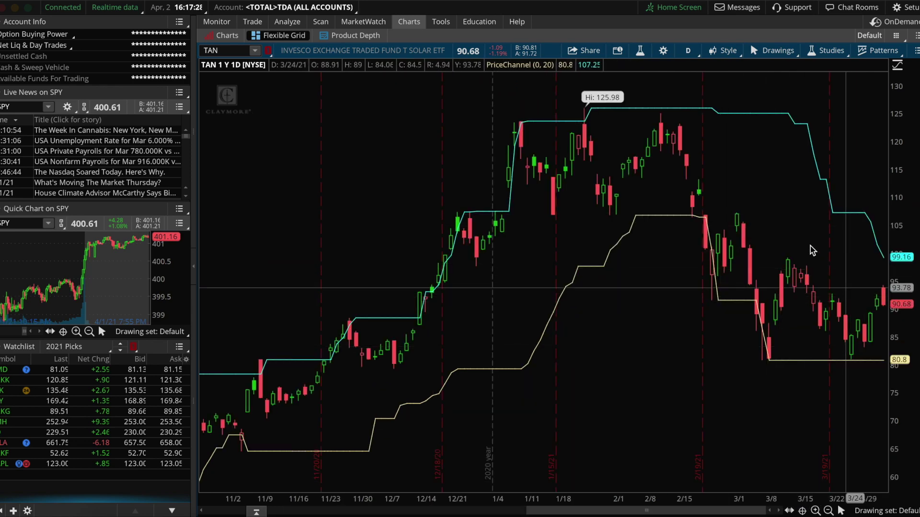
Examine the price channel on the TAN chart at the 5 Y : M and 3 M : 1D time frames
{"action": "left_click", "coordinate": [688, 50]}
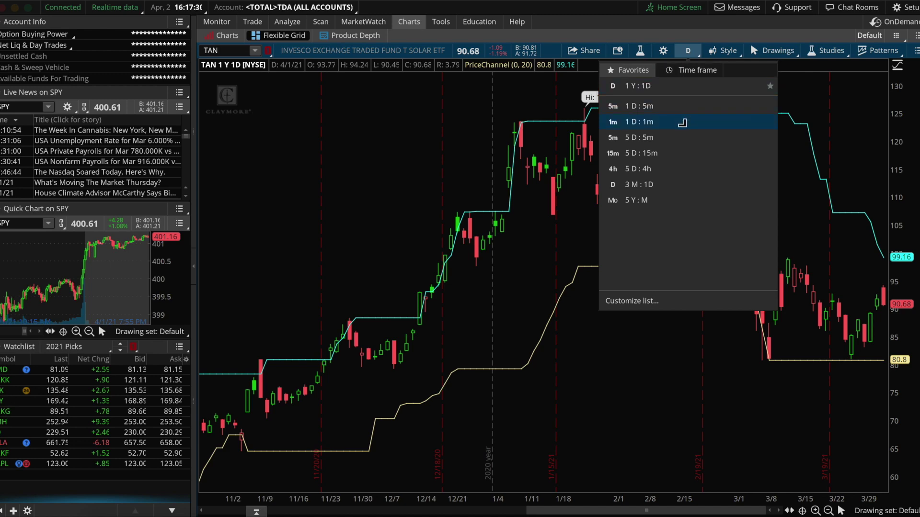
{"action": "left_click", "coordinate": [671, 200]}
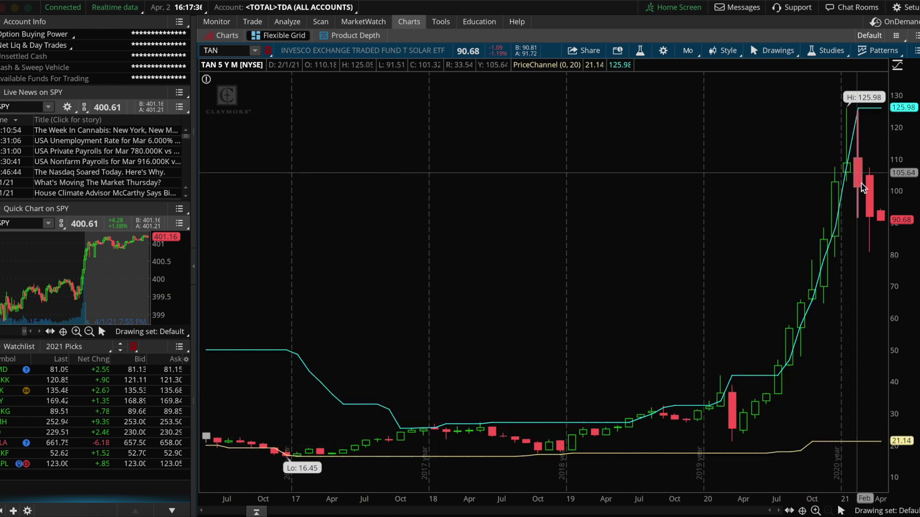
{"action": "left_click", "coordinate": [687, 50]}
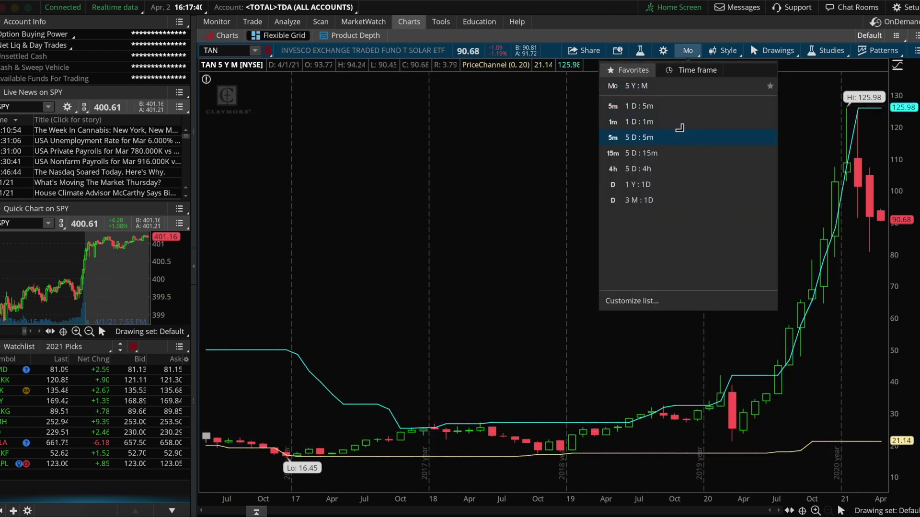
{"action": "left_click", "coordinate": [682, 199]}
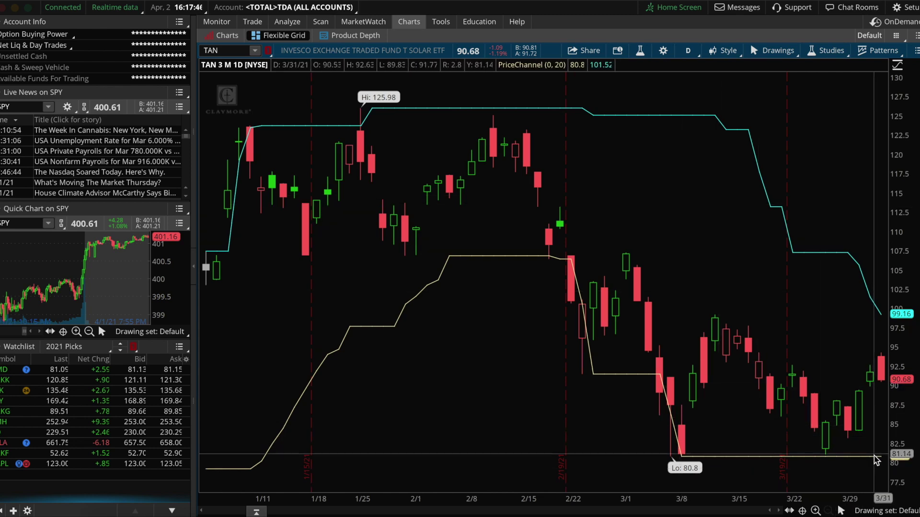
{"action": "scroll", "coordinate": [755, 335], "scroll_direction": "down", "scroll_amount": 3}
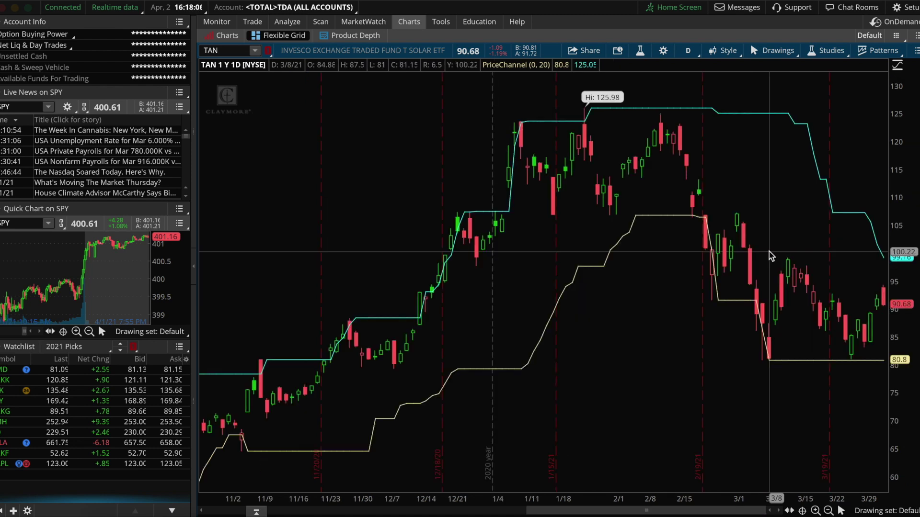
Save the TAN flexible grid layout under the name price channel 2
{"action": "left_click", "coordinate": [896, 35]}
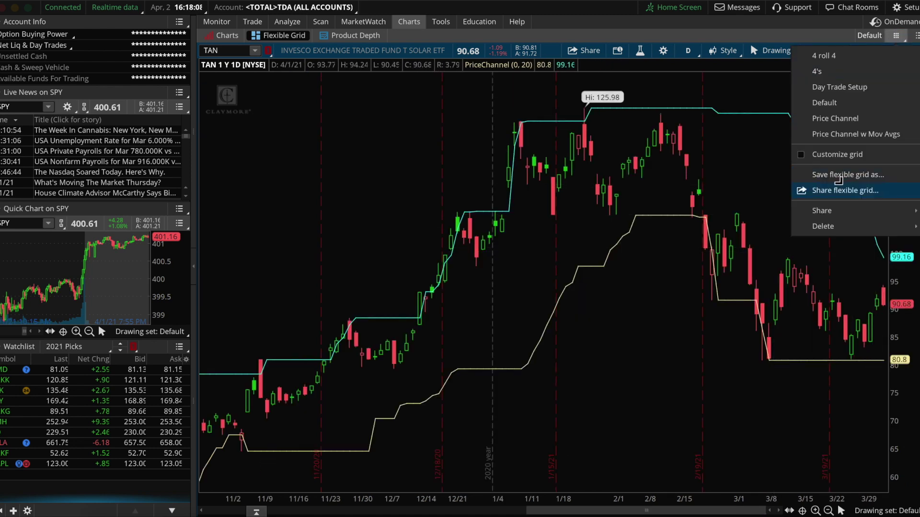
{"action": "left_click", "coordinate": [857, 172]}
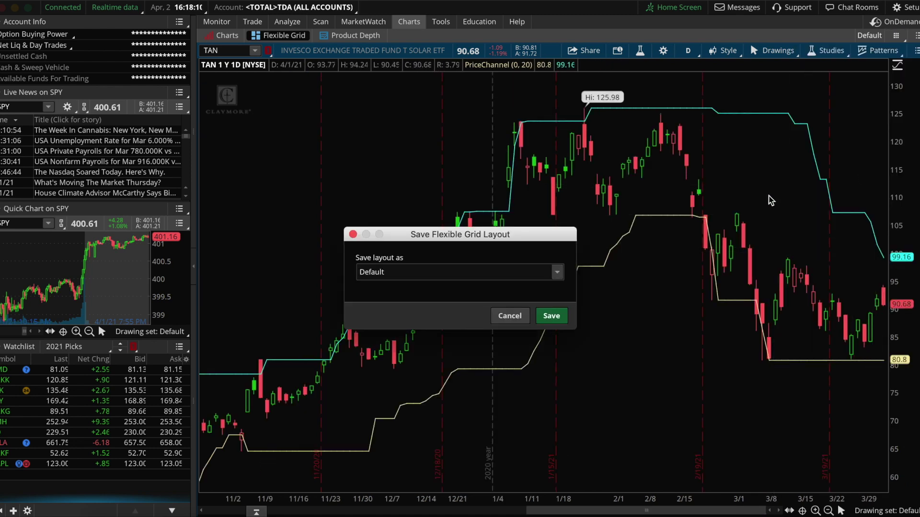
{"action": "double_click", "coordinate": [418, 276]}
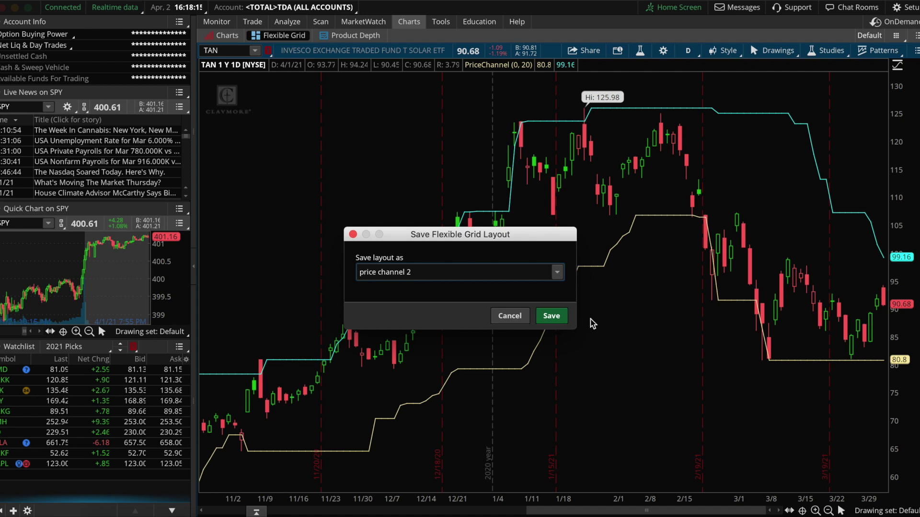
{"action": "left_click", "coordinate": [552, 316]}
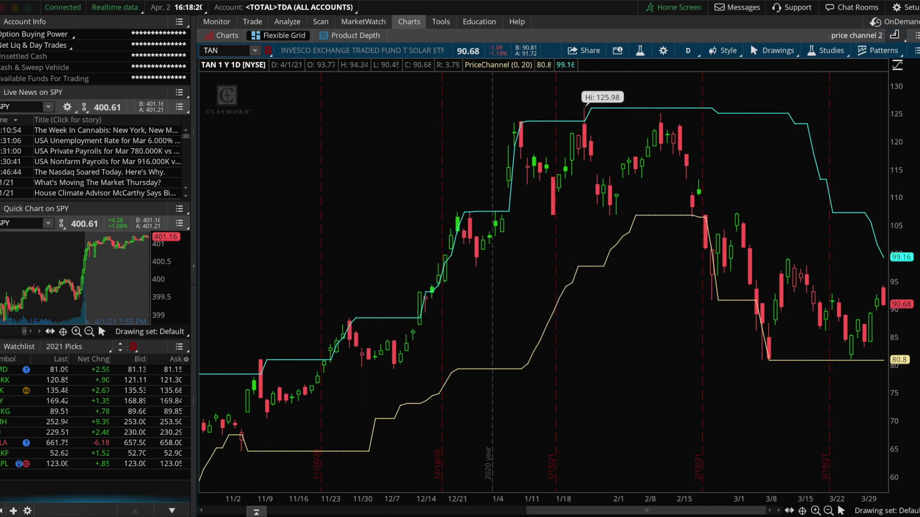
Load the saved 4's grid layout, and switch back to the price channel 2 layout
{"action": "left_click", "coordinate": [894, 36]}
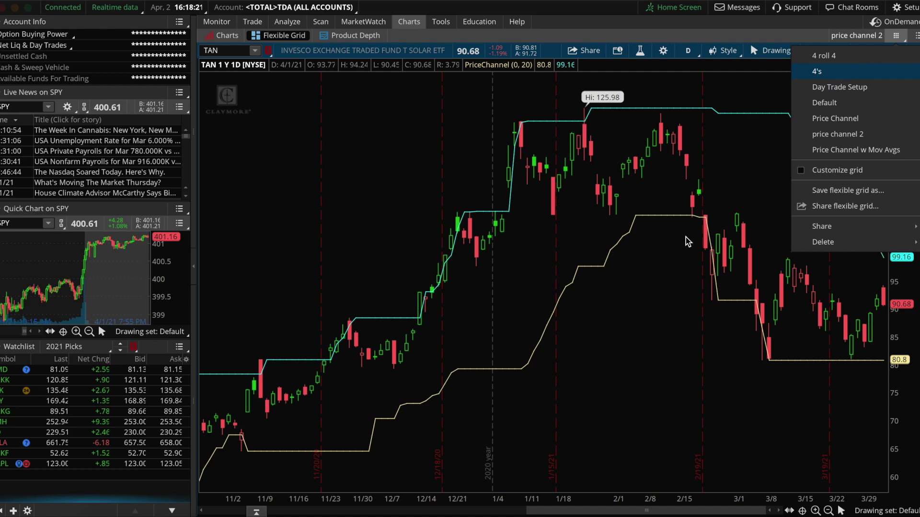
{"action": "key", "text": "Return"}
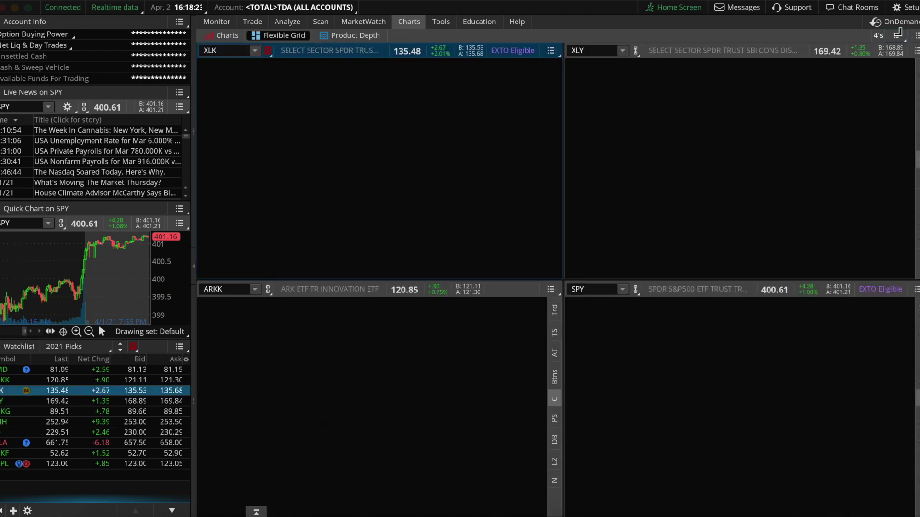
{"action": "left_click", "coordinate": [896, 34]}
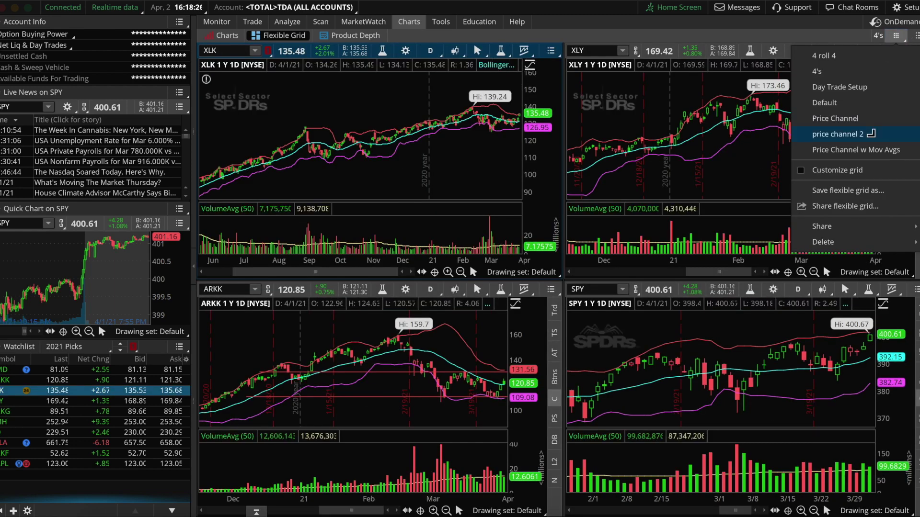
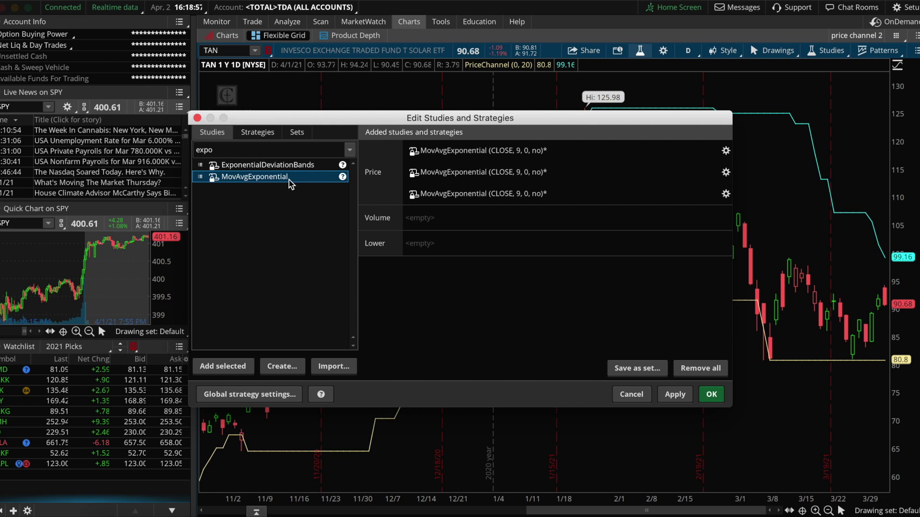
Customize the first MovAvgExponential study in the list with a length of 200 and a red plot line
{"action": "left_click", "coordinate": [508, 178]}
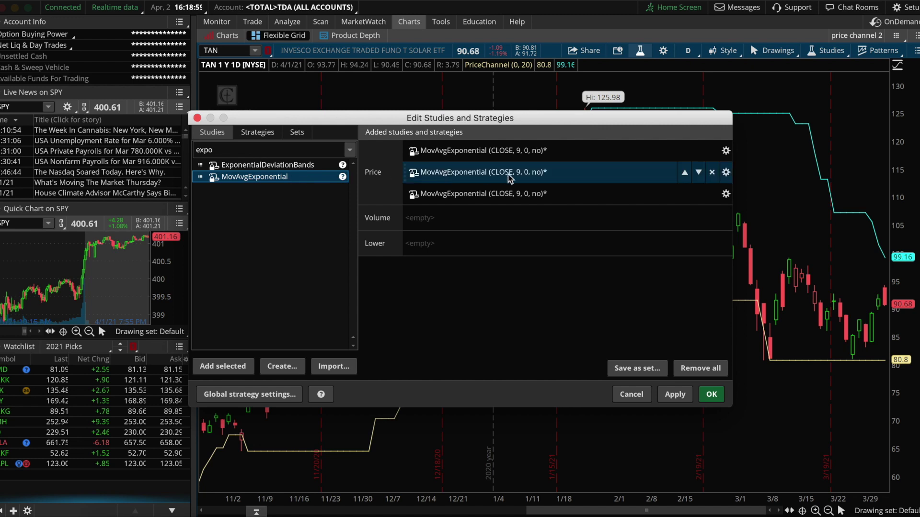
{"action": "left_click", "coordinate": [650, 156]}
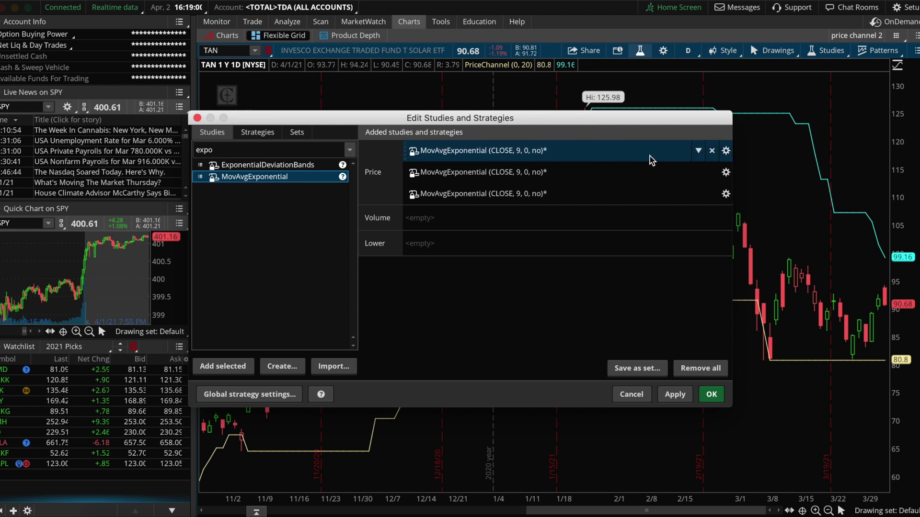
{"action": "left_click", "coordinate": [726, 150]}
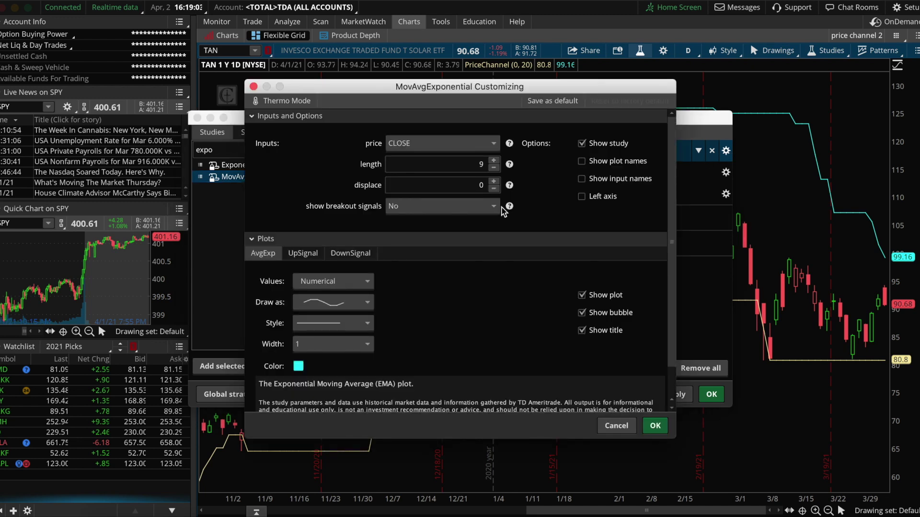
{"action": "left_click", "coordinate": [297, 366]}
{"action": "left_click", "coordinate": [291, 400]}
{"action": "double_click", "coordinate": [481, 164]}
{"action": "key", "text": "BackSpace"}
{"action": "type", "text": "200"}
{"action": "left_click", "coordinate": [655, 426]}
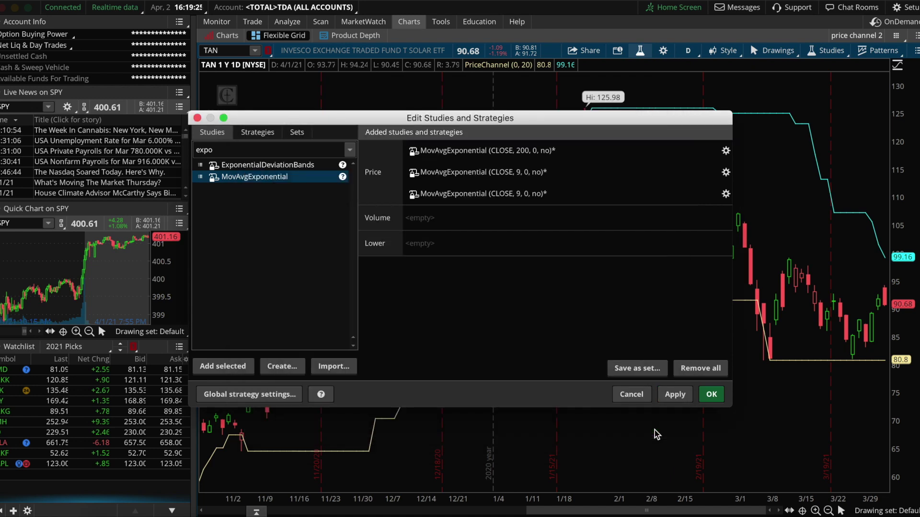
Customize the second MovAvgExponential study in the list with a length of 50 and a yellow plot line
{"action": "left_click", "coordinate": [726, 172]}
{"action": "left_click", "coordinate": [298, 366]}
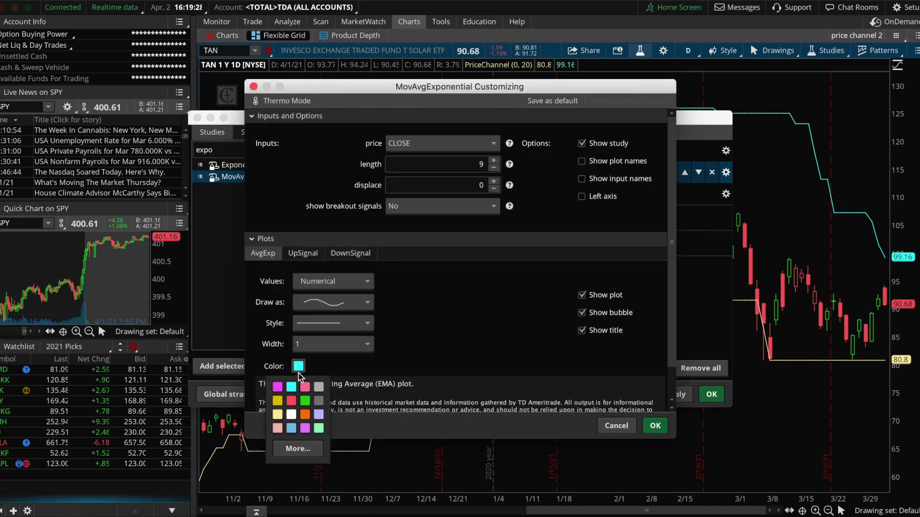
{"action": "left_click", "coordinate": [273, 398]}
{"action": "left_click", "coordinate": [482, 164]}
{"action": "key", "text": "BackSpace"}
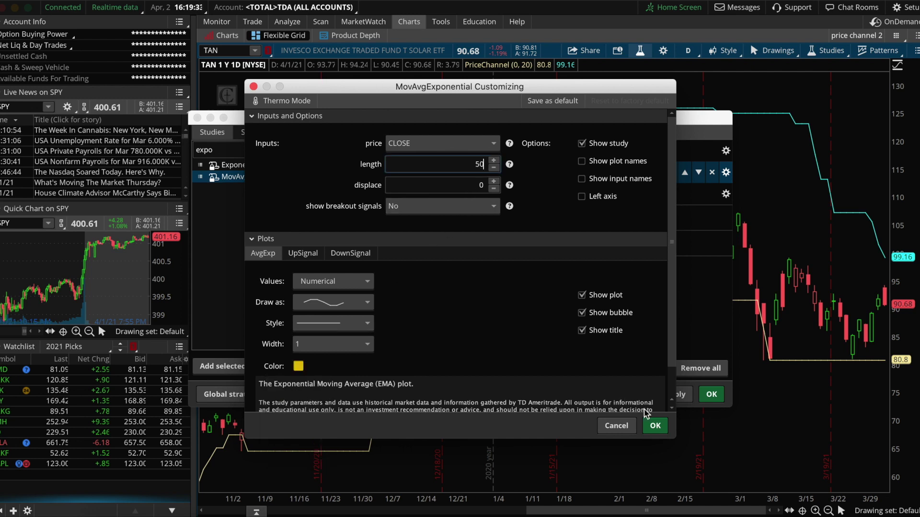
{"action": "left_click", "coordinate": [655, 425]}
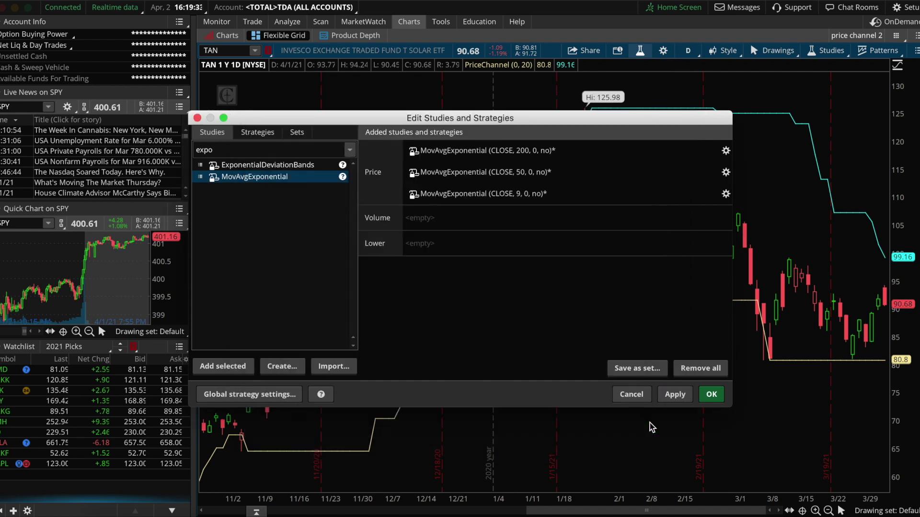
Customize the third MovAvgExponential study with a length of 20 and a green plot line, and apply the studies to the TAN chart
{"action": "left_click", "coordinate": [725, 194]}
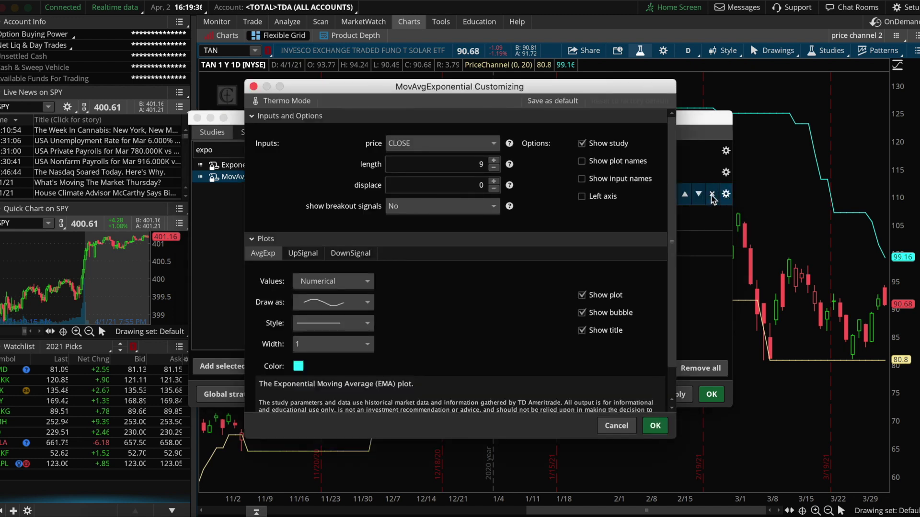
{"action": "left_click", "coordinate": [483, 164]}
{"action": "key", "text": "BackSpace"}
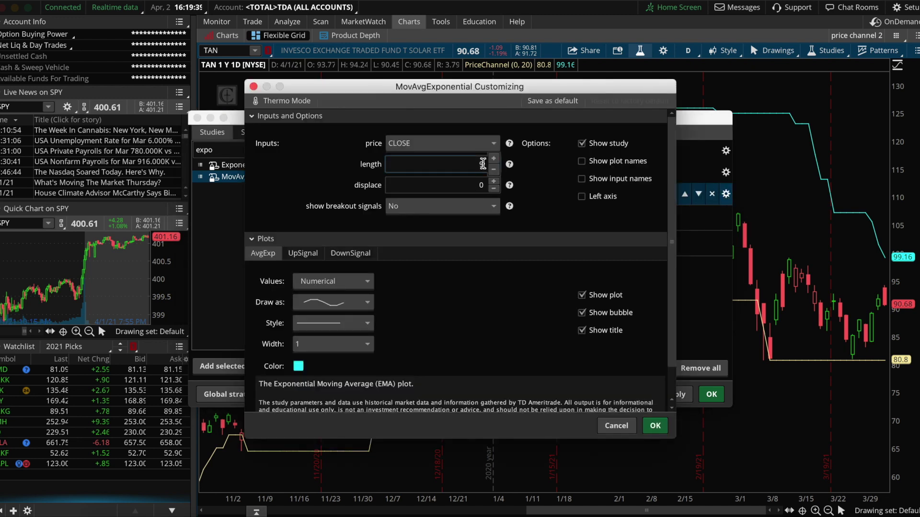
{"action": "type", "text": "20"}
{"action": "left_click", "coordinate": [298, 367]}
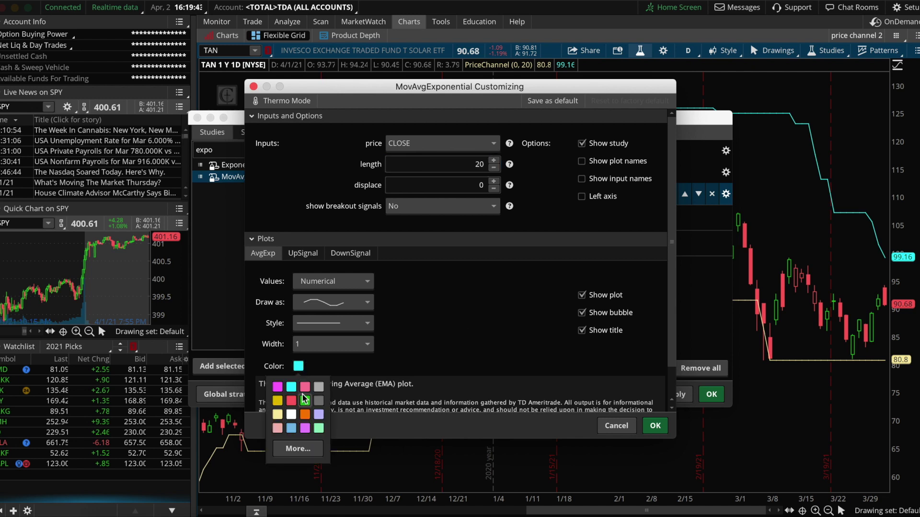
{"action": "left_click", "coordinate": [305, 401]}
{"action": "left_click", "coordinate": [660, 426]}
{"action": "left_click", "coordinate": [674, 394]}
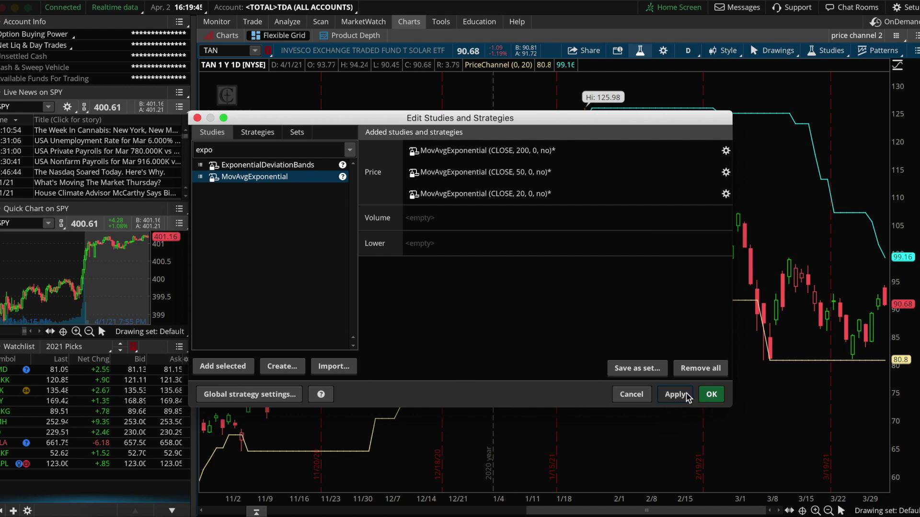
{"action": "left_click", "coordinate": [683, 395]}
{"action": "left_click", "coordinate": [714, 397]}
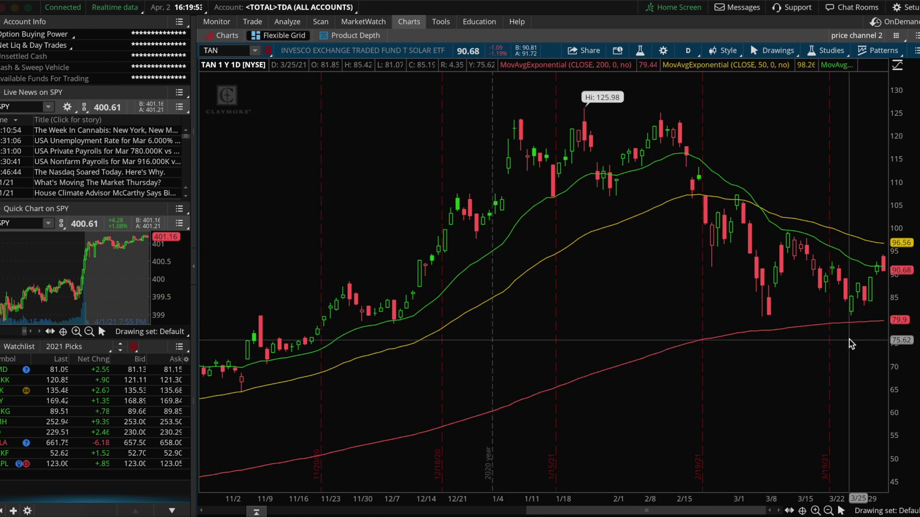
Save the flexible grid layout under the name exp moving avg's
{"action": "left_click", "coordinate": [892, 37]}
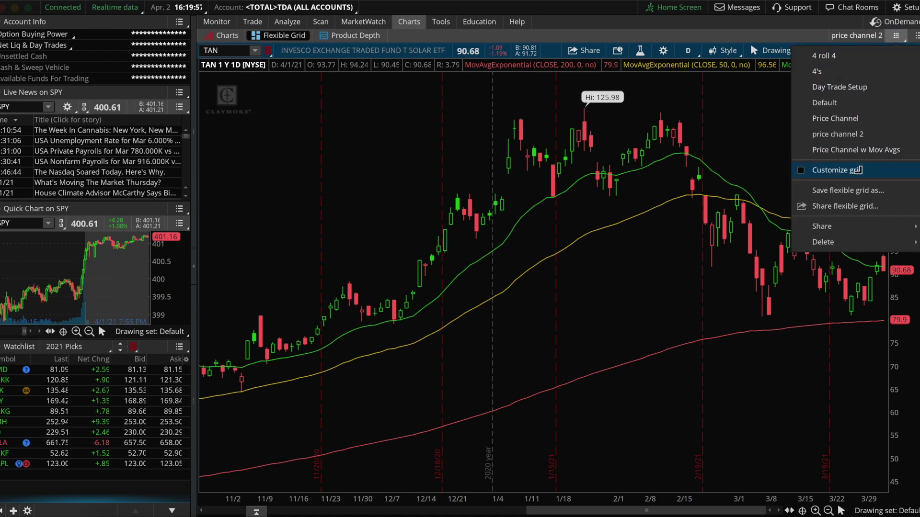
{"action": "left_click", "coordinate": [855, 190]}
{"action": "left_click_drag", "start_coordinate": [428, 271], "coordinate": [353, 274]}
{"action": "type", "text": "e"}
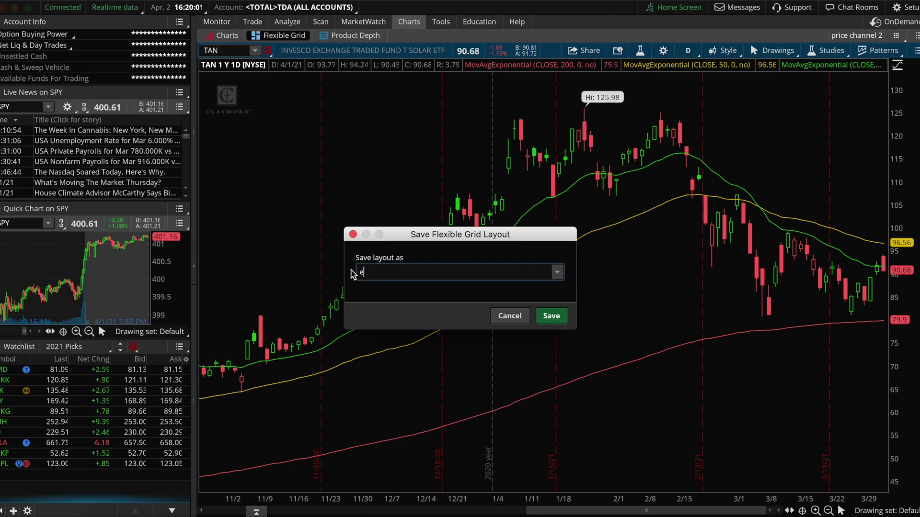
{"action": "type", "text": "xpo"}
{"action": "type", "text": "moving av"}
{"action": "type", "text": "g's"}
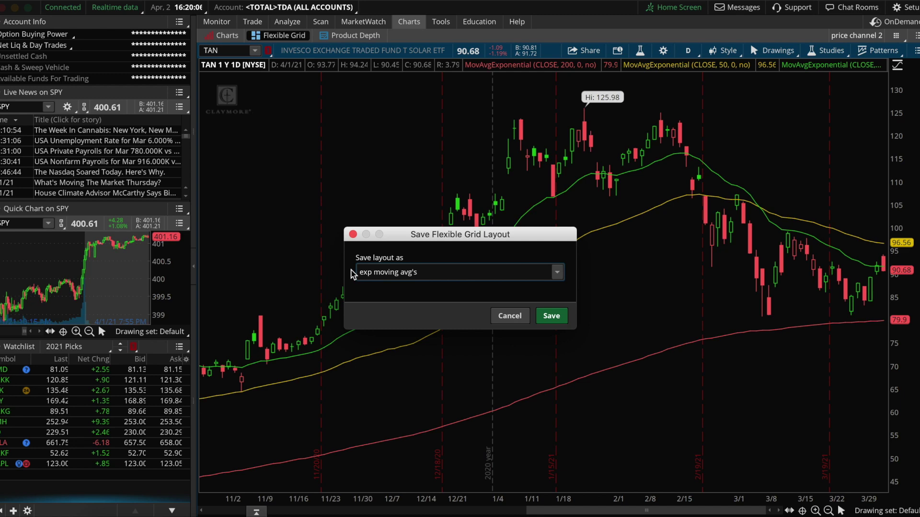
{"action": "left_click", "coordinate": [554, 317]}
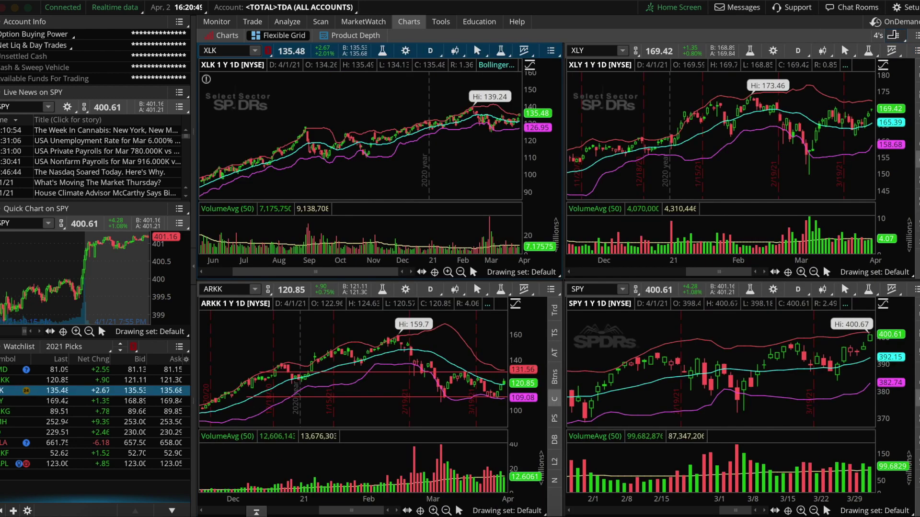
Load the saved price channel 2 grid layout, and switch to the exp moving avg's layout
{"action": "left_click", "coordinate": [896, 35]}
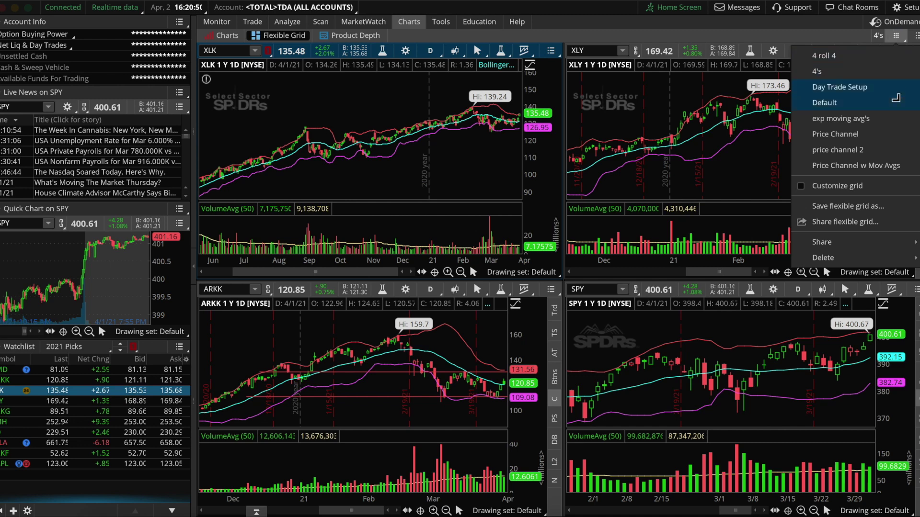
{"action": "left_click", "coordinate": [876, 150]}
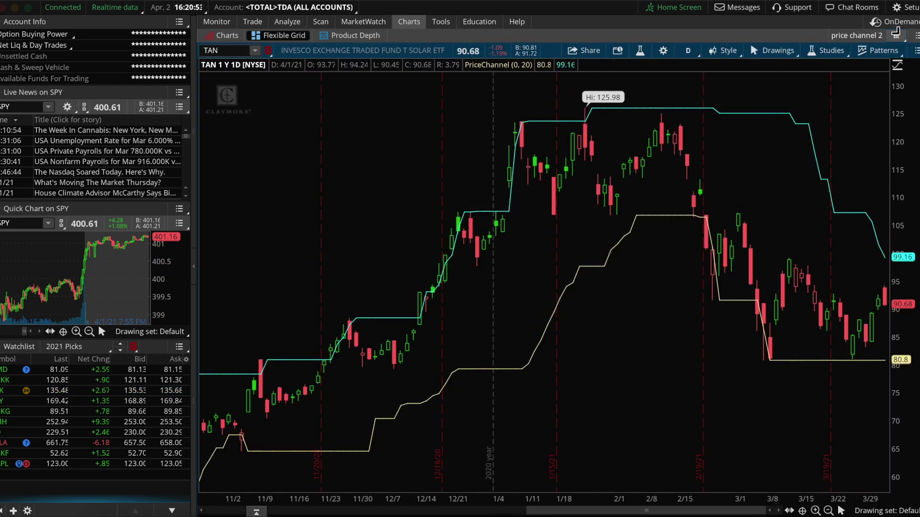
{"action": "left_click", "coordinate": [896, 35]}
{"action": "left_click", "coordinate": [881, 119]}
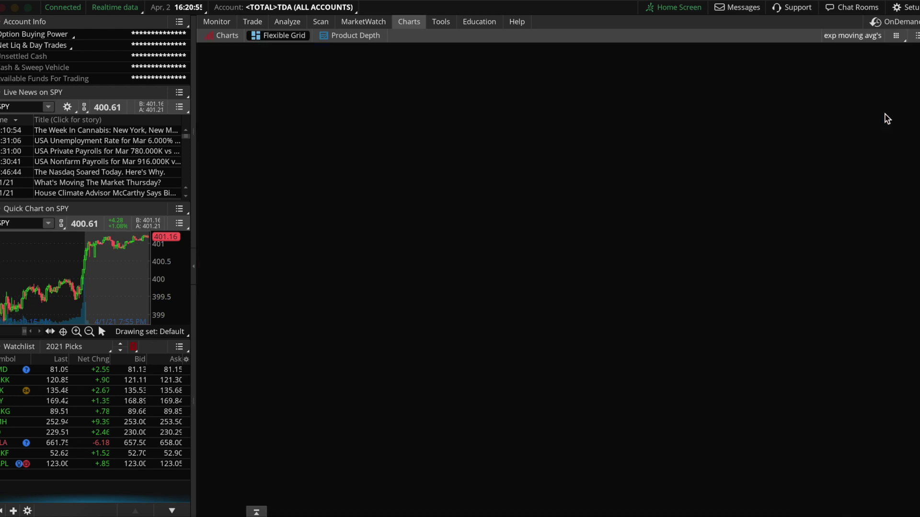